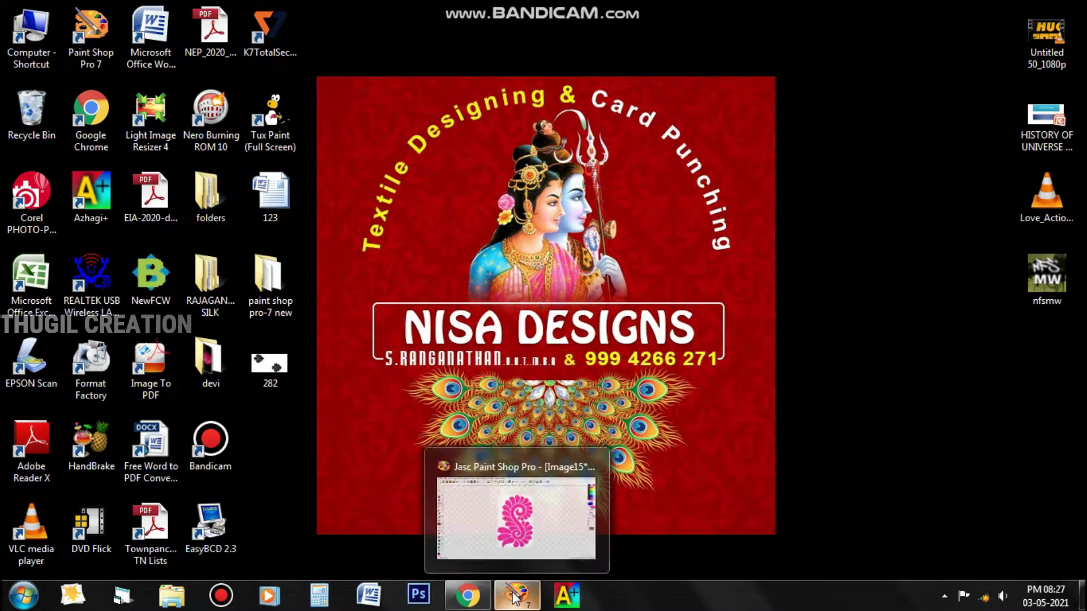
# Restore the Paint Shop Pro window showing the 100 x 150 pink paisley motif (Image15).
pyautogui.click(524, 563)
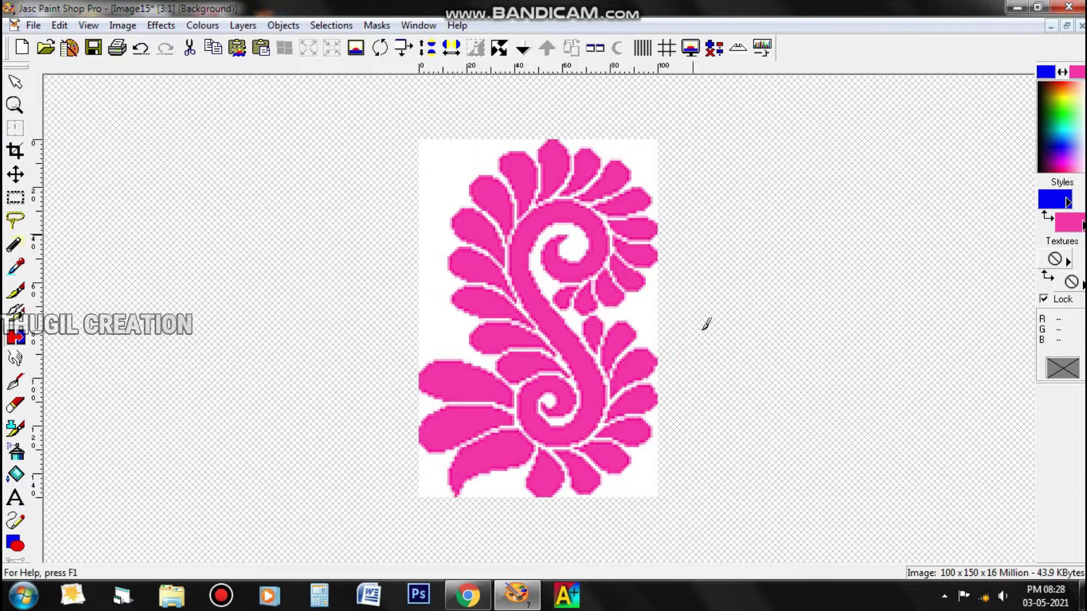
# Open the browser and expand D:\CUS DES\SGKS\SGK1 in the folder tree.
pyautogui.click(69, 47)
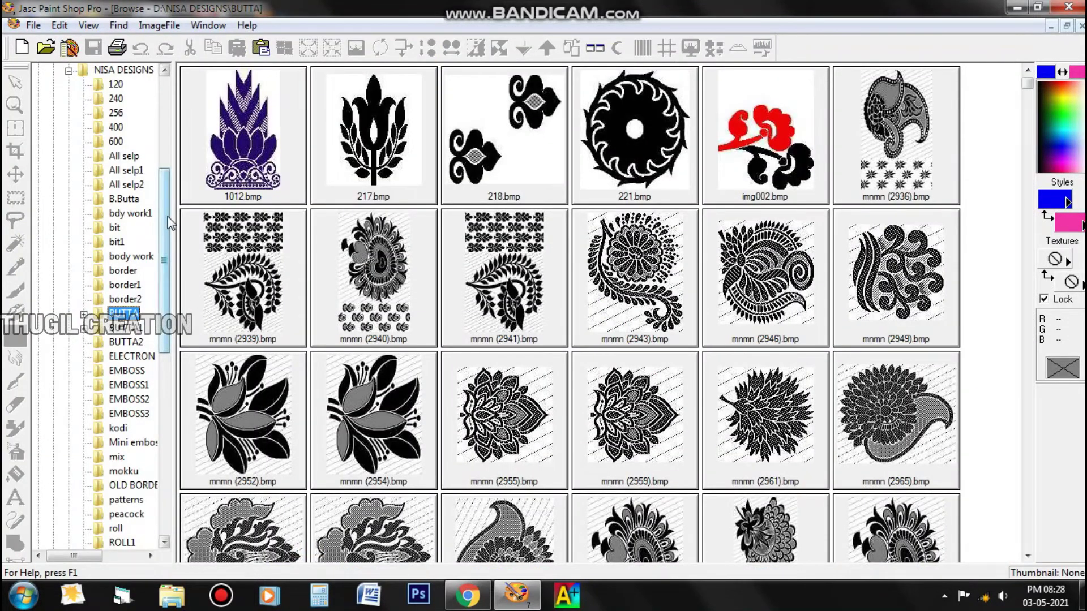
pyautogui.scroll(3, 143, 171)
pyautogui.scroll(3, 143, 171)
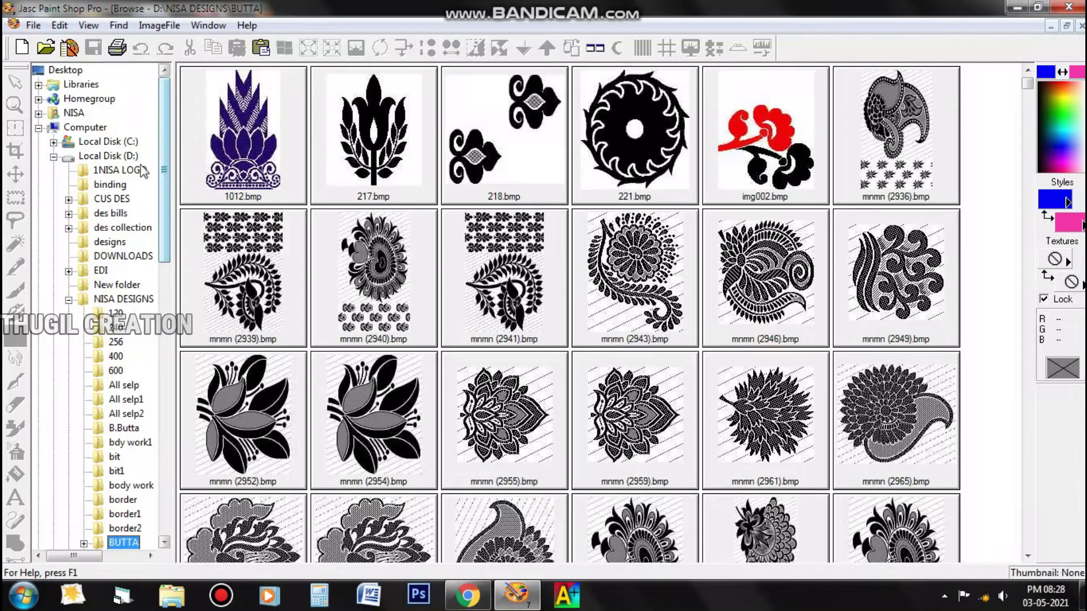
pyautogui.doubleClick(129, 199)
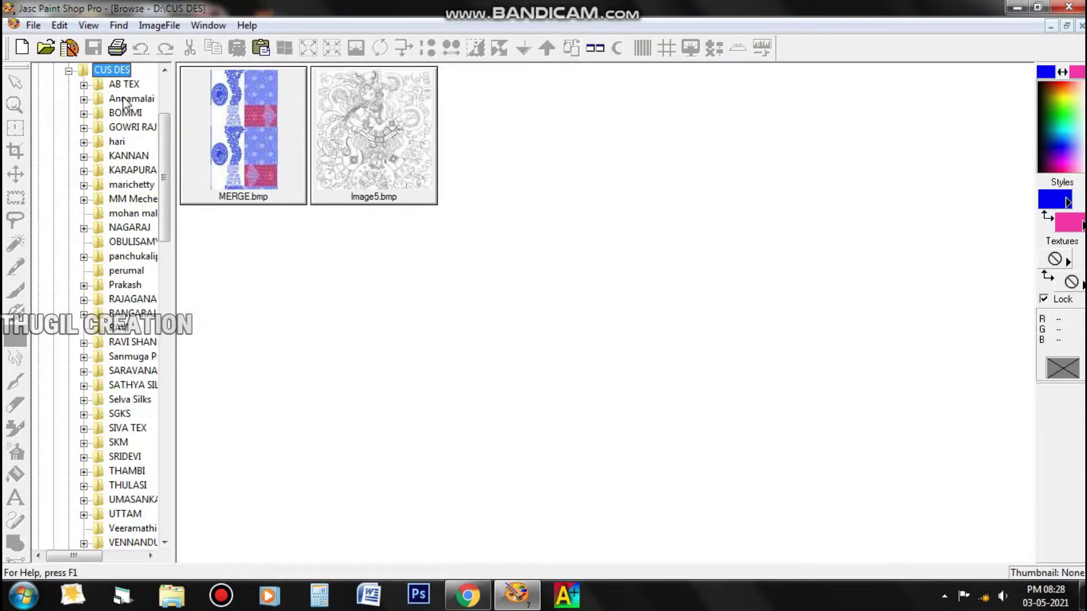
pyautogui.doubleClick(125, 414)
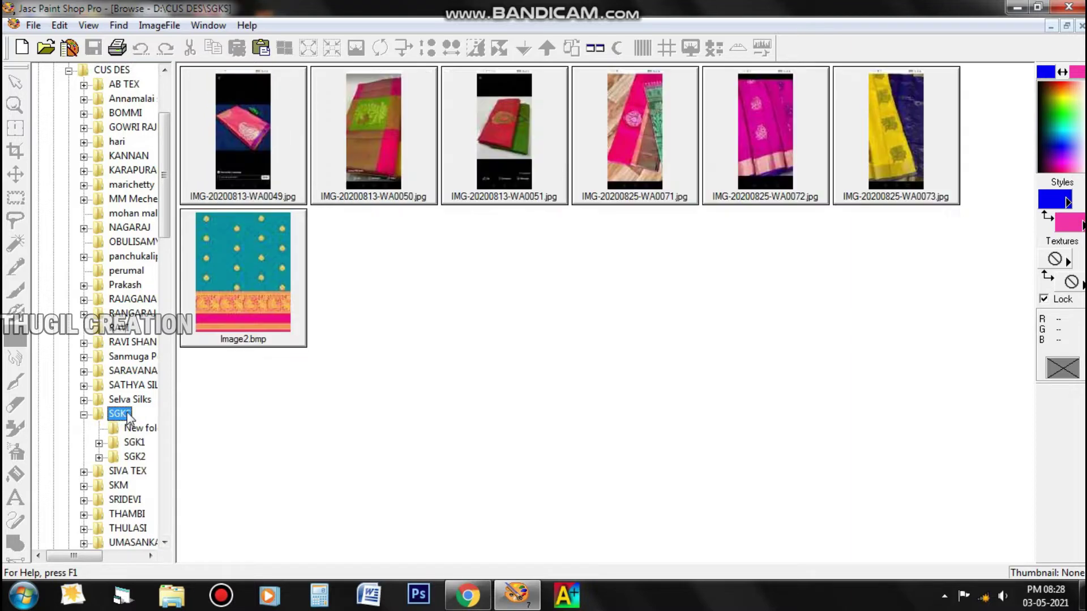
pyautogui.doubleClick(134, 442)
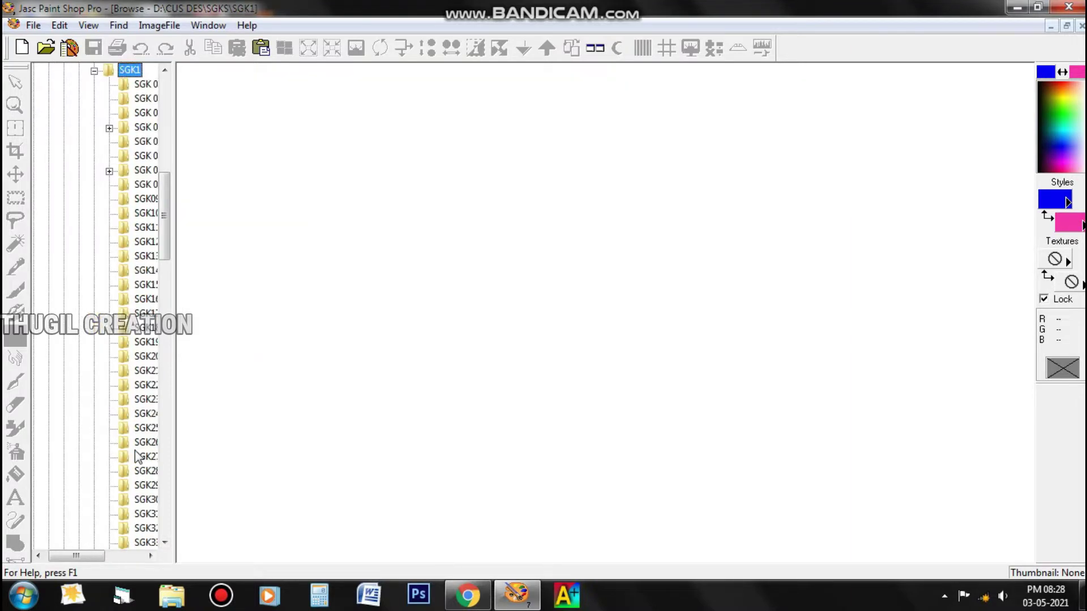
pyautogui.moveTo(93, 555); pyautogui.dragTo(132, 555)
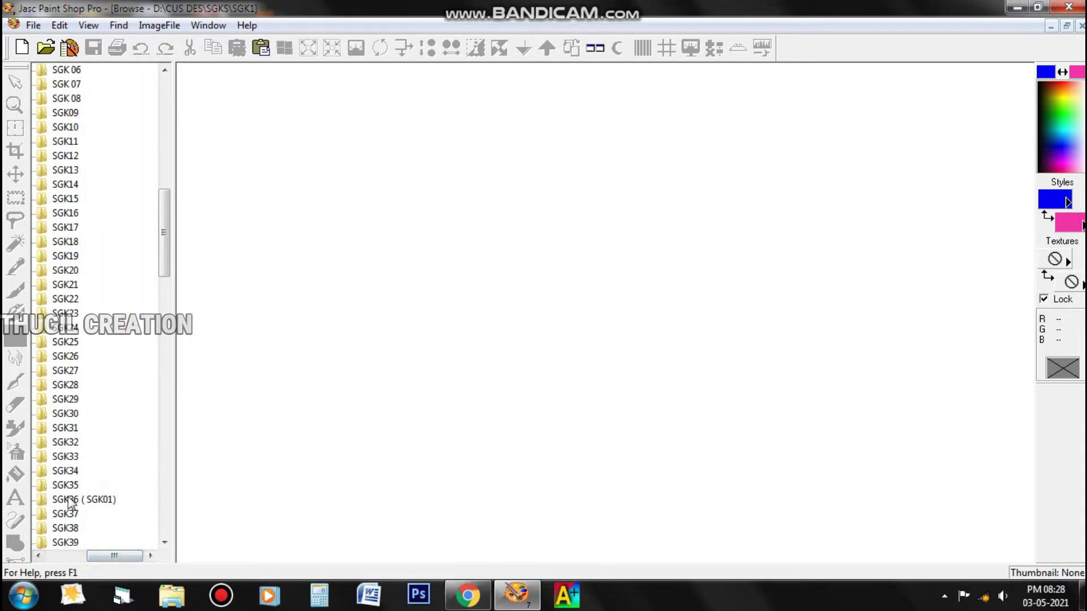
# View the SGK36 and SGK37 folders, briefly opening and closing SGK37 SIMU5.bmp.
pyautogui.click(68, 502)
pyautogui.scroll(-1, 84, 503)
pyautogui.scroll(-3, 87, 505)
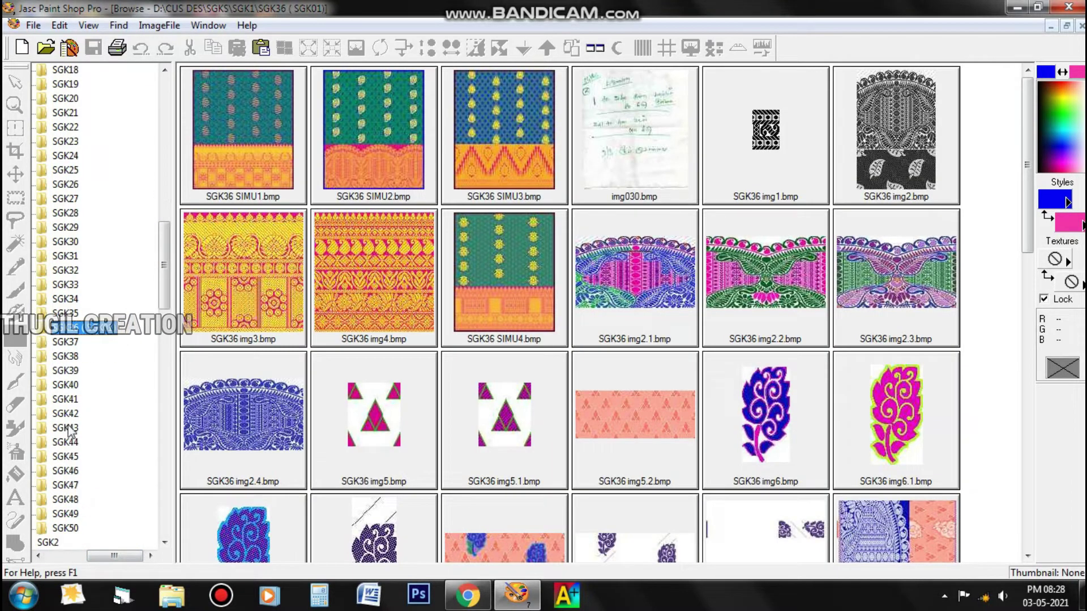
pyautogui.click(68, 343)
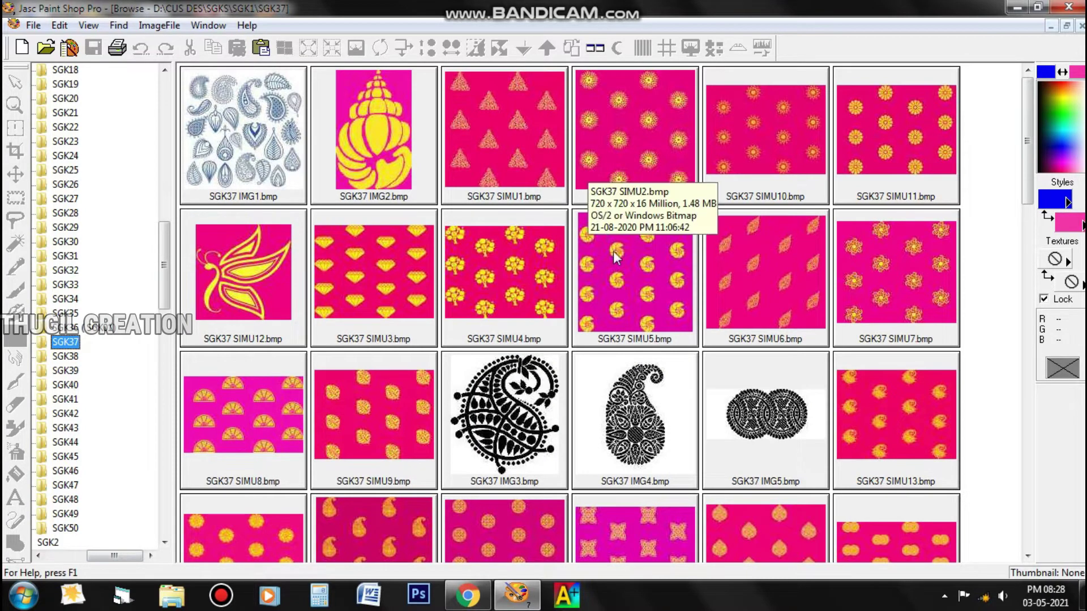
pyautogui.doubleClick(619, 305)
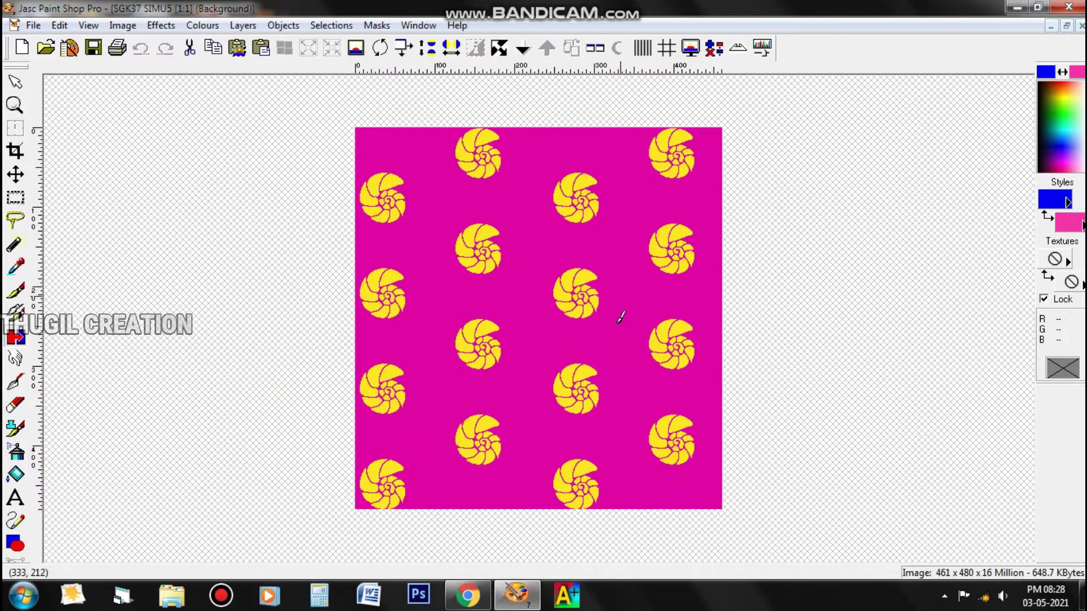
pyautogui.scroll(1, 548, 444)
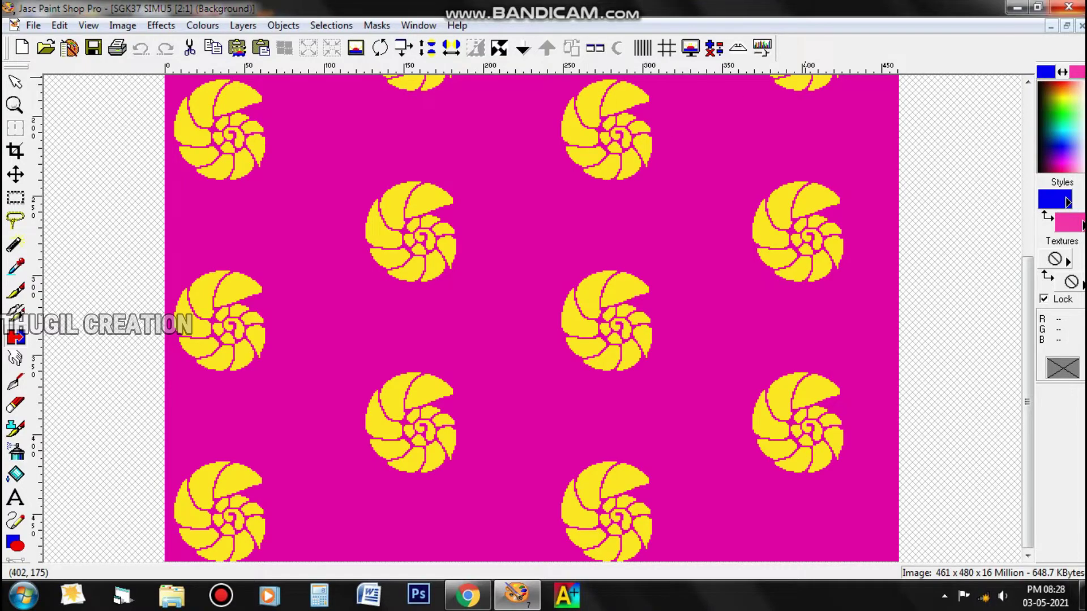
pyautogui.click(1079, 25)
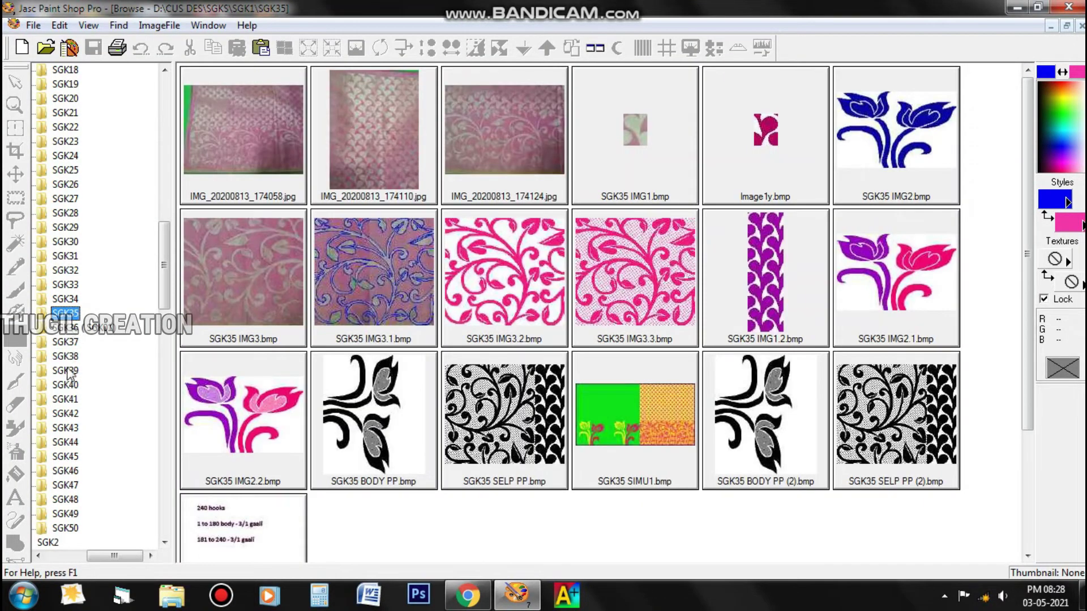
# Step through the SGK39 and SGK40 folders to reach SGK41's design thumbnails.
pyautogui.click(66, 371)
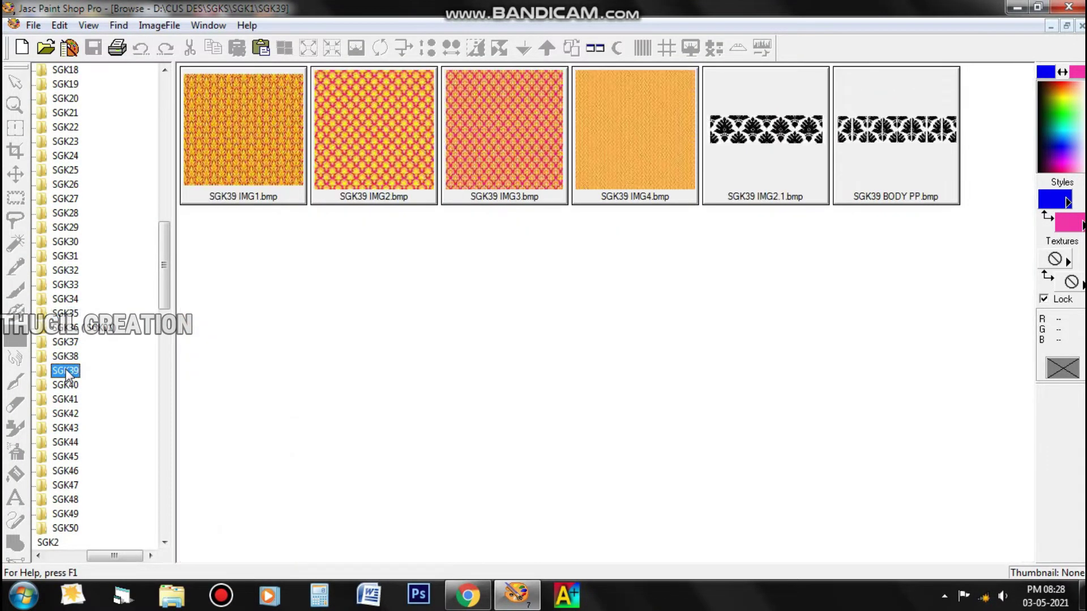
pyautogui.click(65, 385)
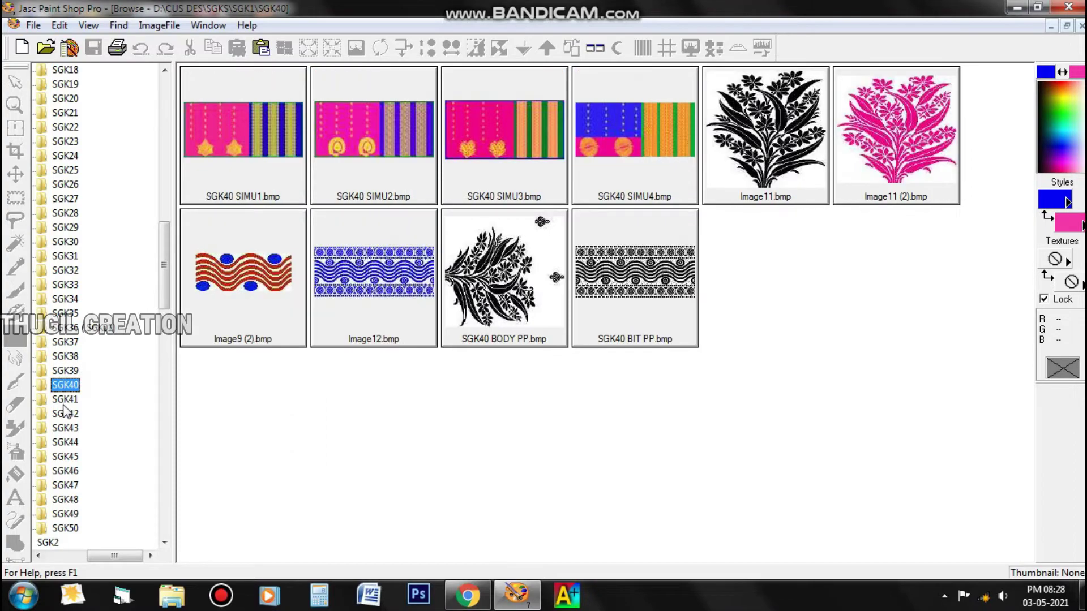
pyautogui.click(64, 405)
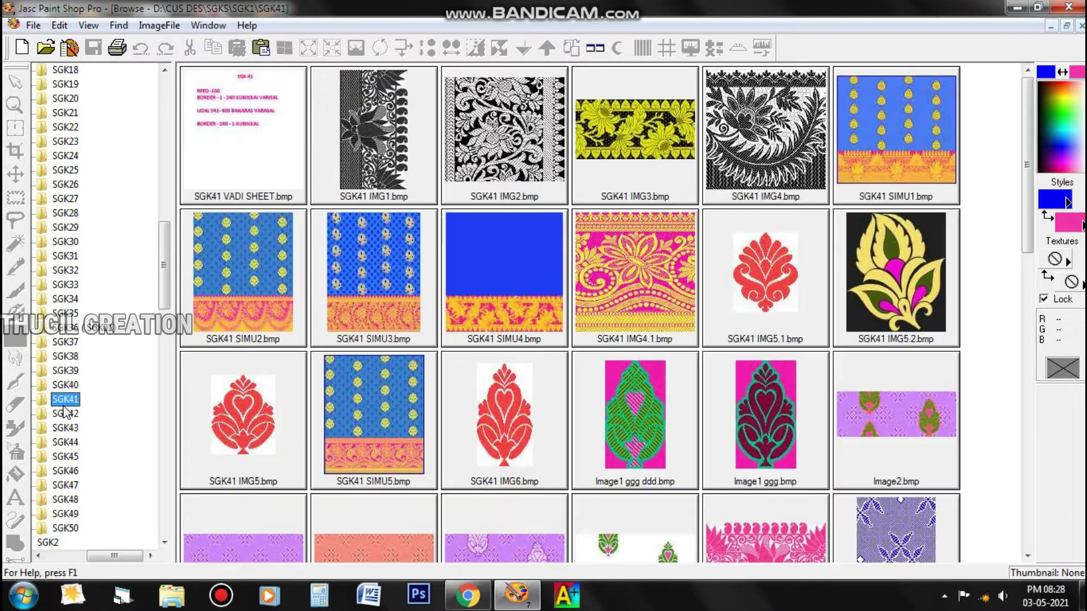
# Open SGK41 SIMU5 (980 x 1166) and zoom in to examine its yellow motifs and pink border.
pyautogui.doubleClick(386, 411)
pyautogui.scroll(2, 627, 386)
pyautogui.scroll(-3, 627, 386)
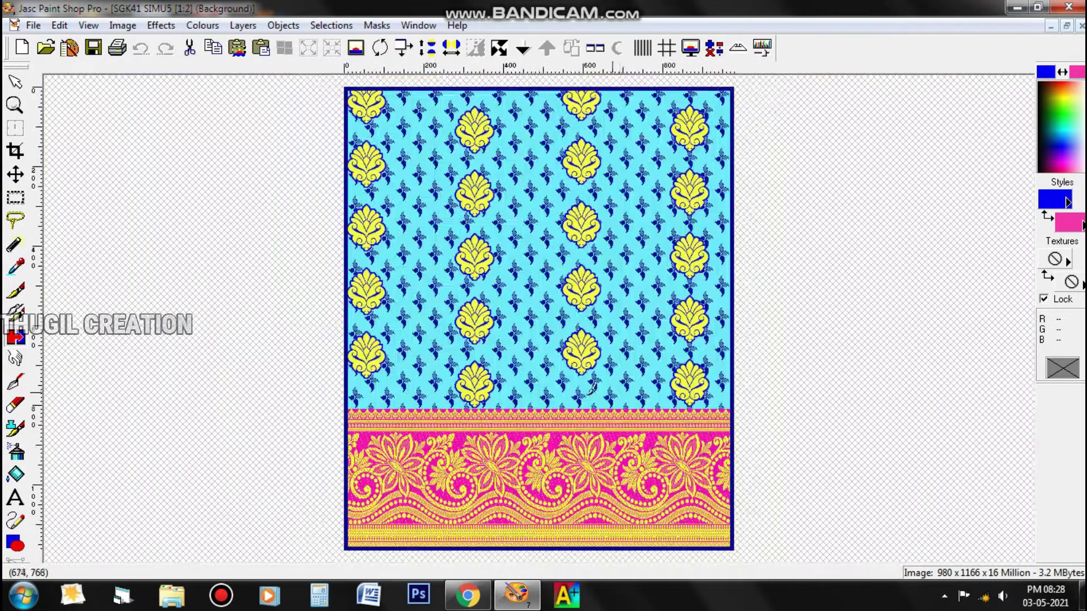
pyautogui.scroll(3, 590, 389)
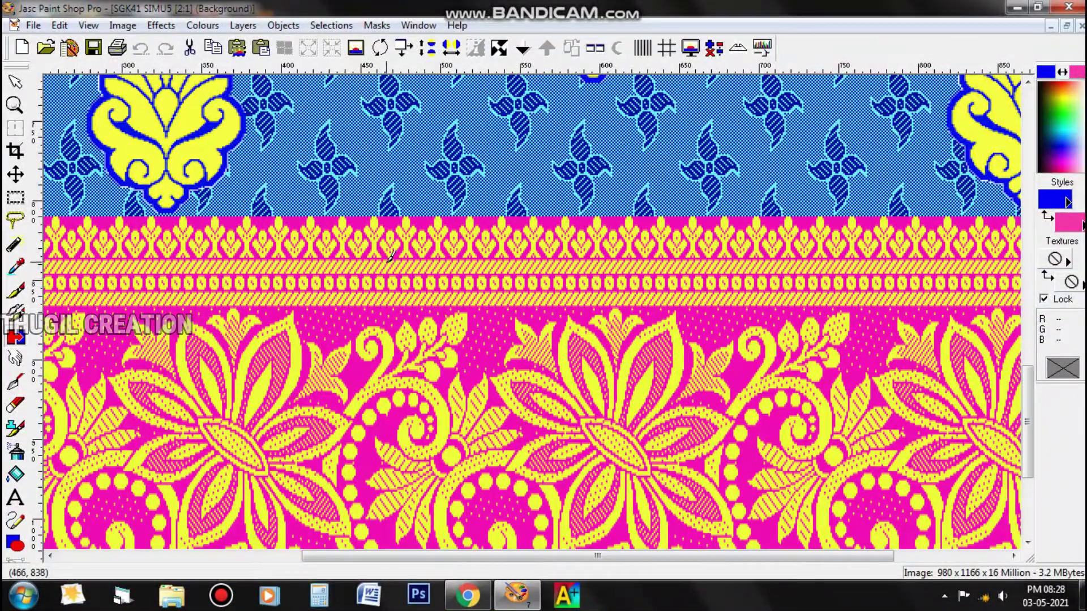
pyautogui.scroll(-1, 391, 257)
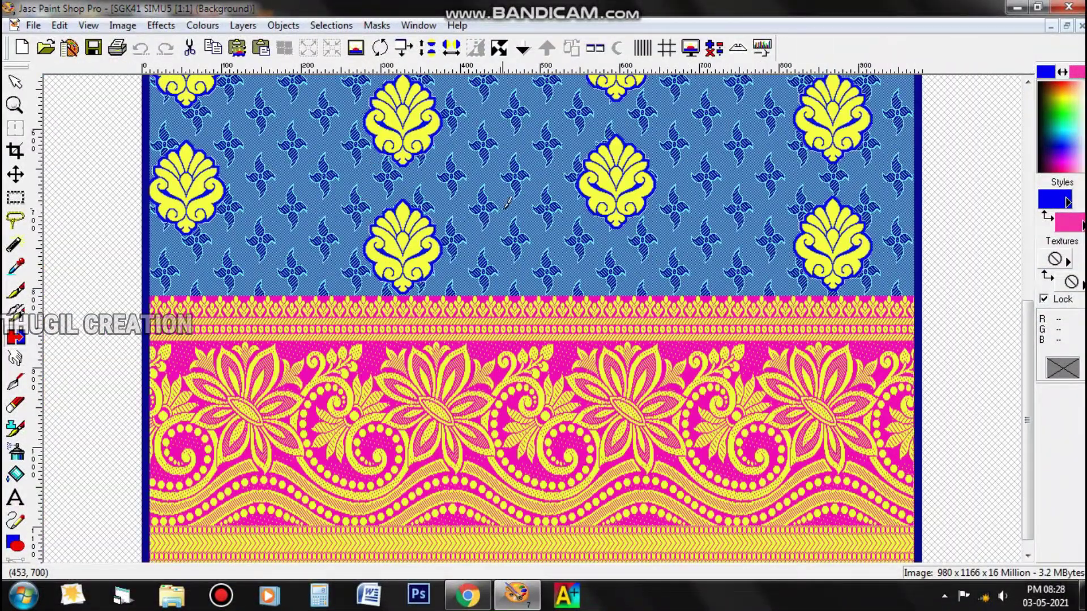
pyautogui.scroll(3, 462, 275)
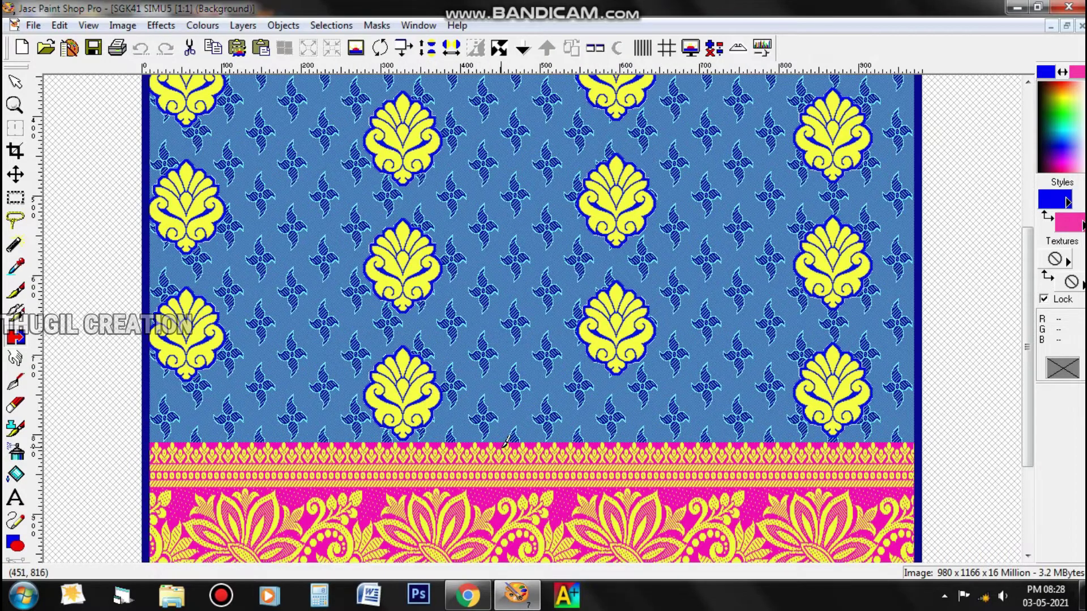
pyautogui.scroll(-1, 506, 445)
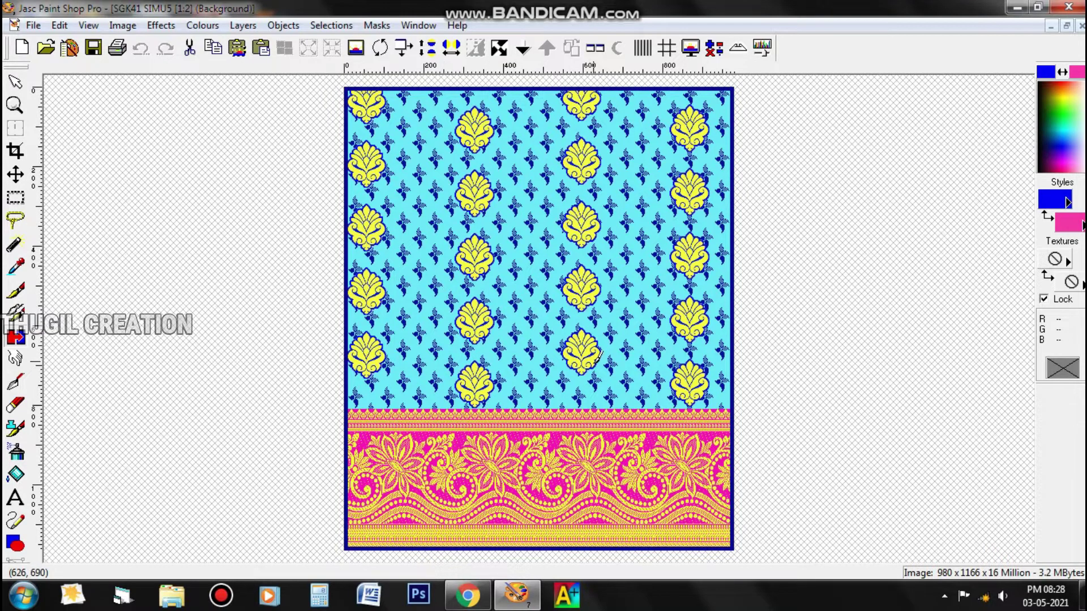
pyautogui.scroll(1, 496, 404)
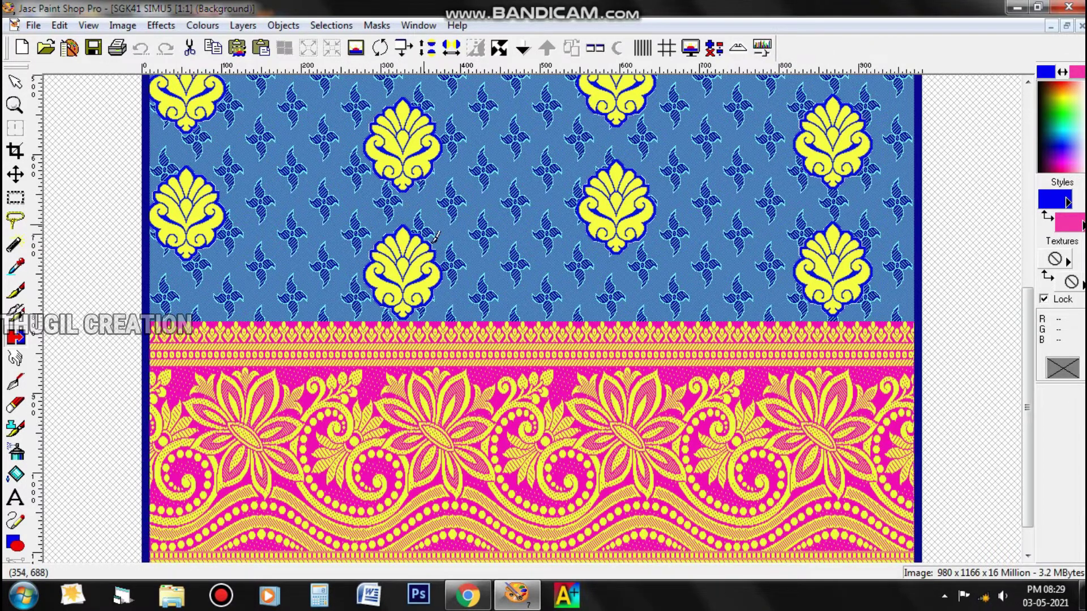
pyautogui.scroll(1, 430, 280)
pyautogui.scroll(1, 467, 258)
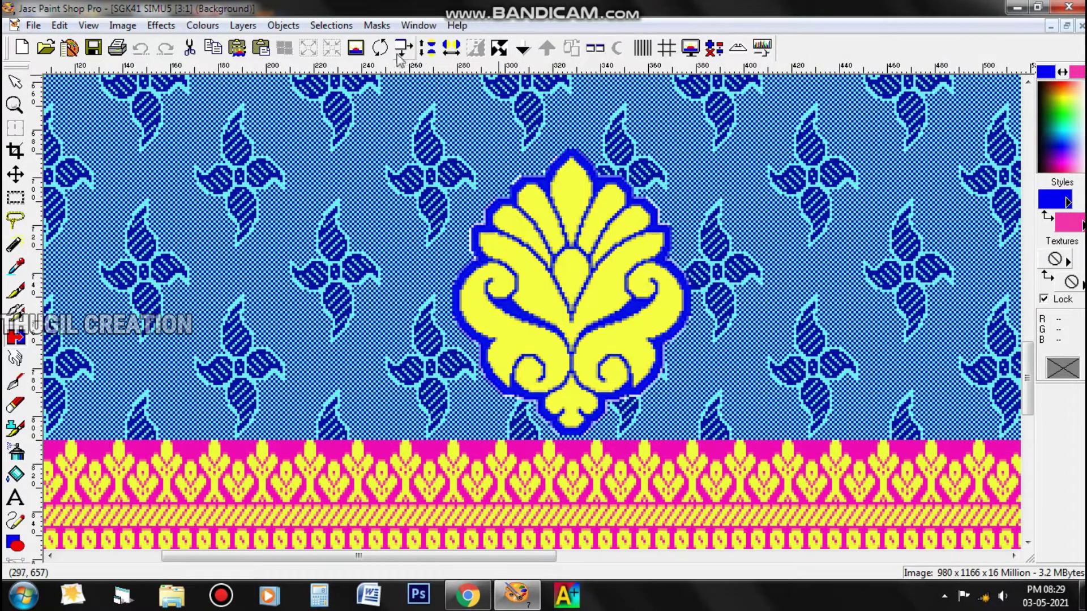
# Rotate the SGK41 SIMU5 design Right 90° and inspect the result.
pyautogui.click(380, 48)
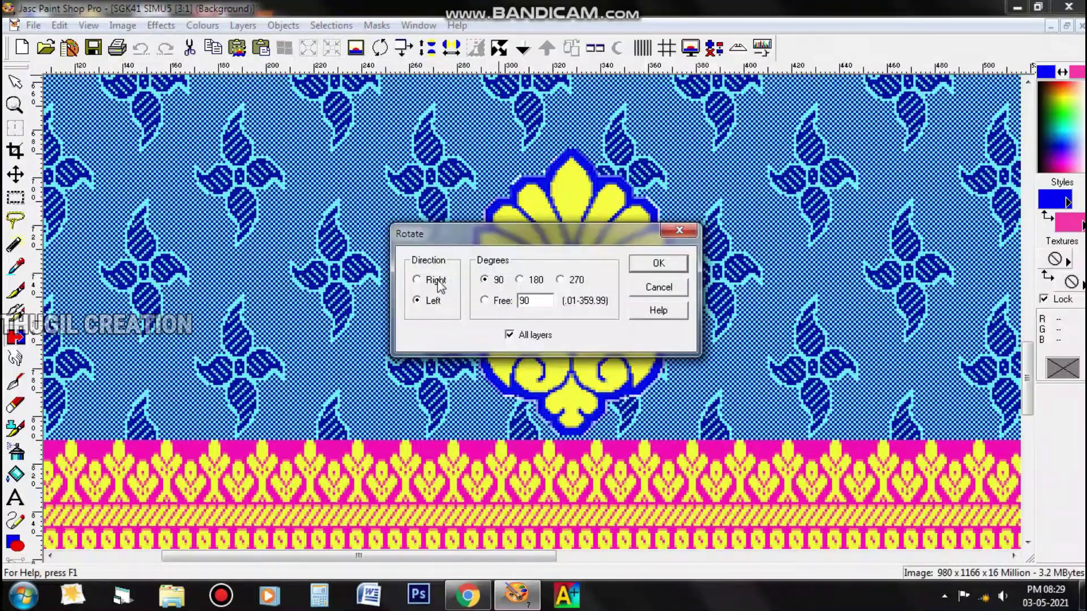
pyautogui.click(419, 280)
pyautogui.click(651, 264)
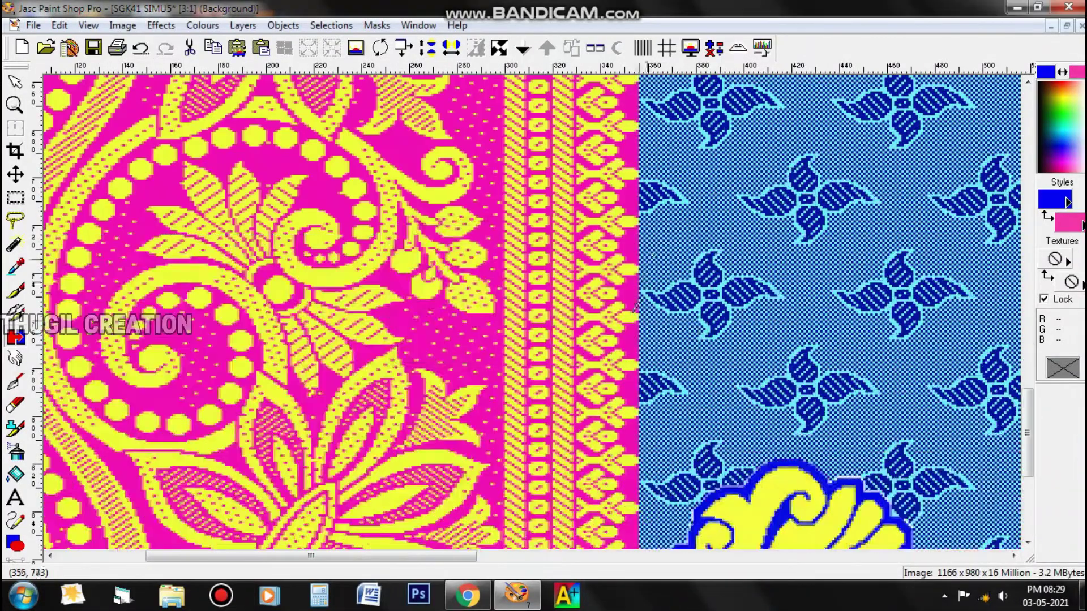
pyautogui.scroll(-3, 633, 308)
pyautogui.scroll(-1, 502, 289)
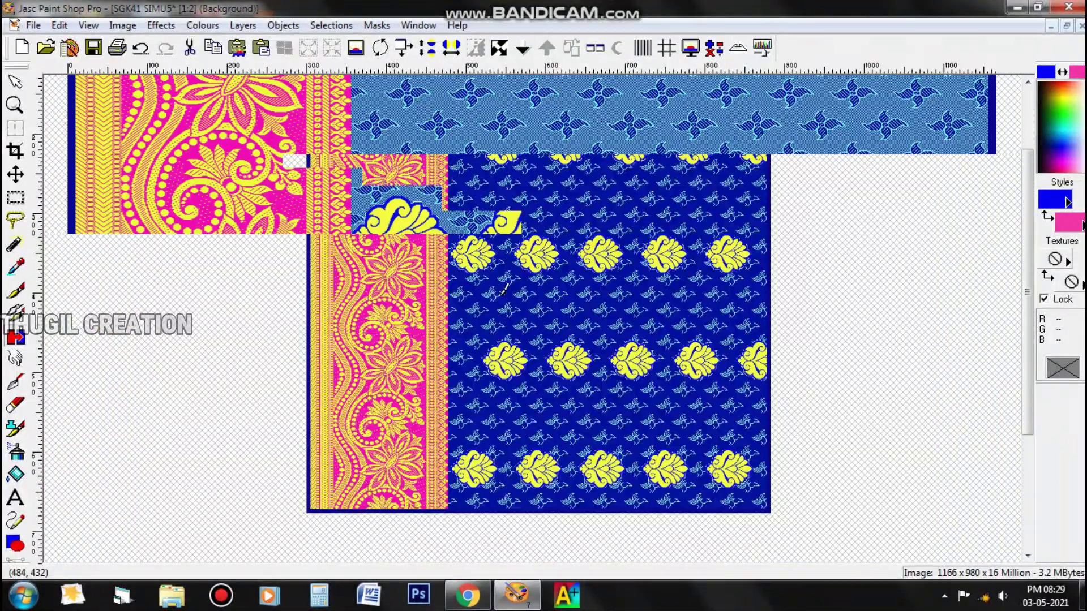
pyautogui.scroll(1, 503, 290)
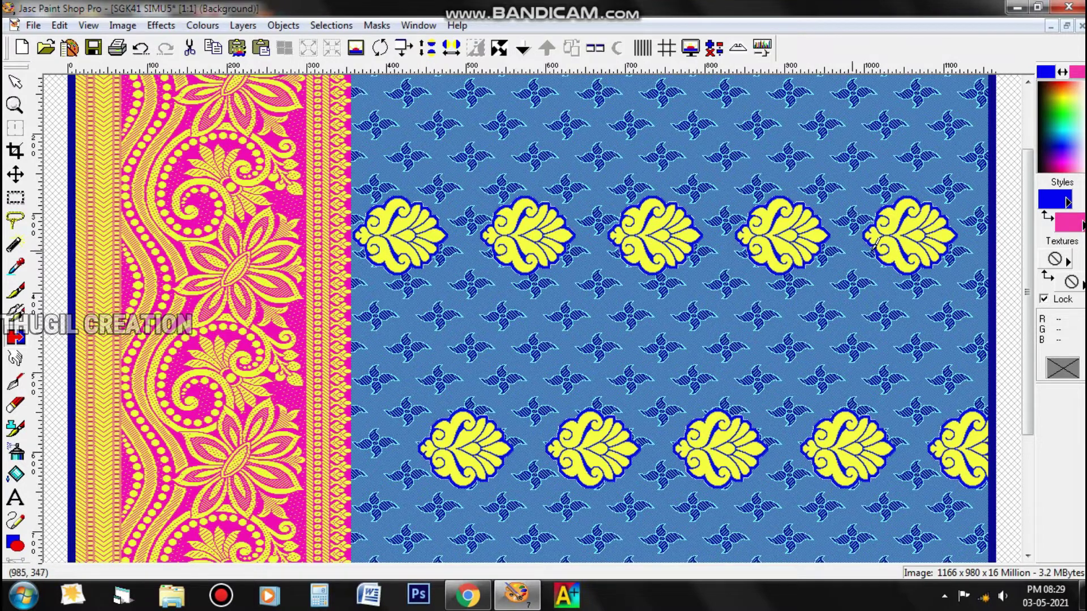
pyautogui.scroll(1, 670, 258)
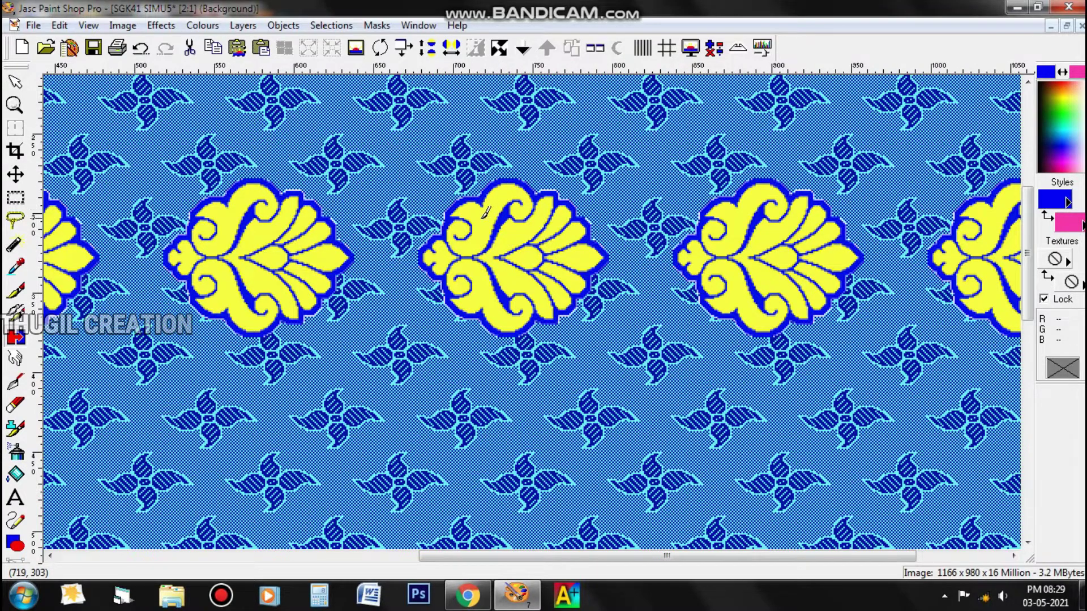
# Undo that rotation, then rotate the design Right 90° again to 1166 x 980.
pyautogui.hotkey('ctrl', 'z')
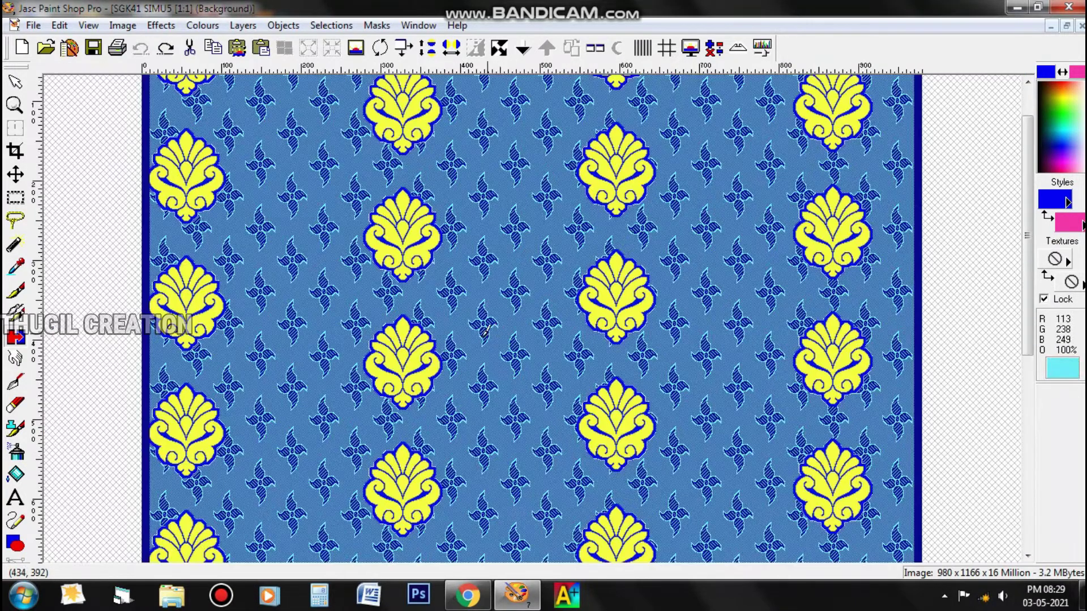
pyautogui.scroll(1, 484, 333)
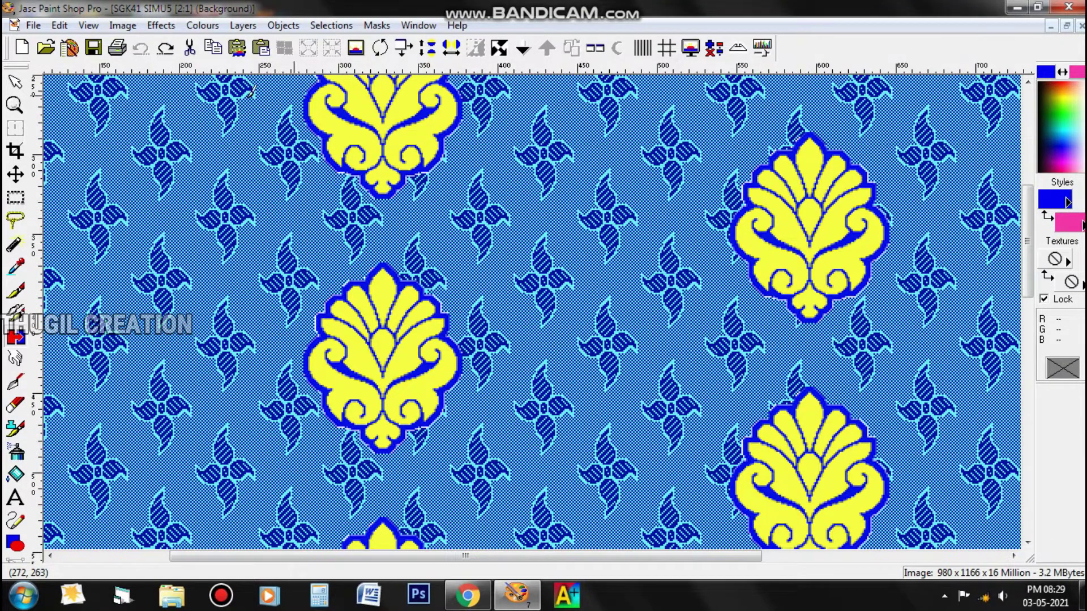
pyautogui.click(379, 48)
pyautogui.click(659, 264)
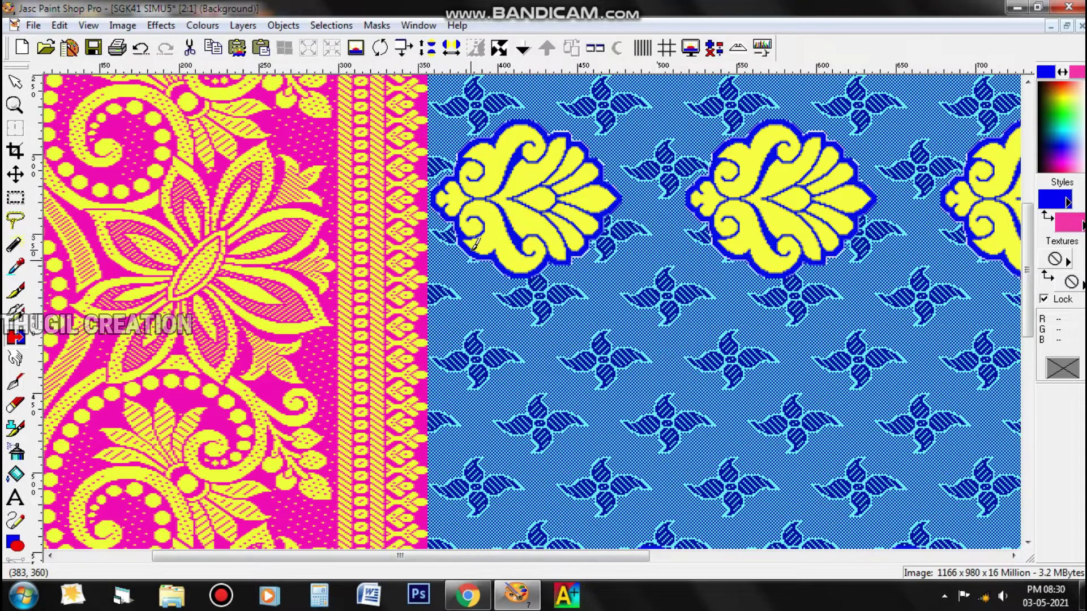
# Tile all image windows vertically, briefly maximize the pink motif, then tile them again.
pyautogui.click(595, 51)
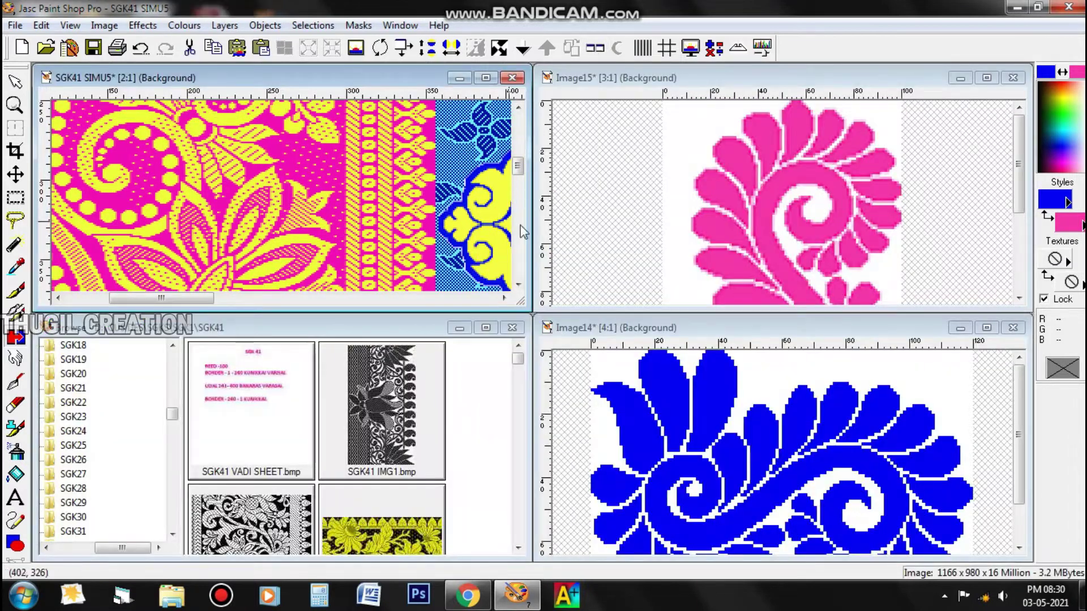
pyautogui.click(988, 83)
pyautogui.scroll(2, 639, 160)
pyautogui.scroll(-1, 611, 249)
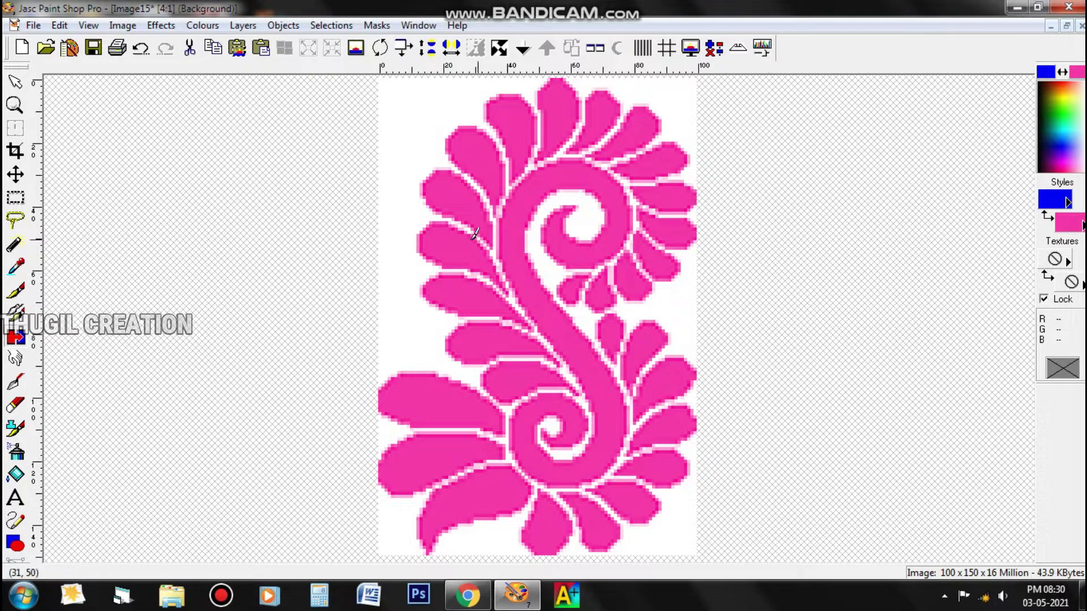
pyautogui.click(595, 47)
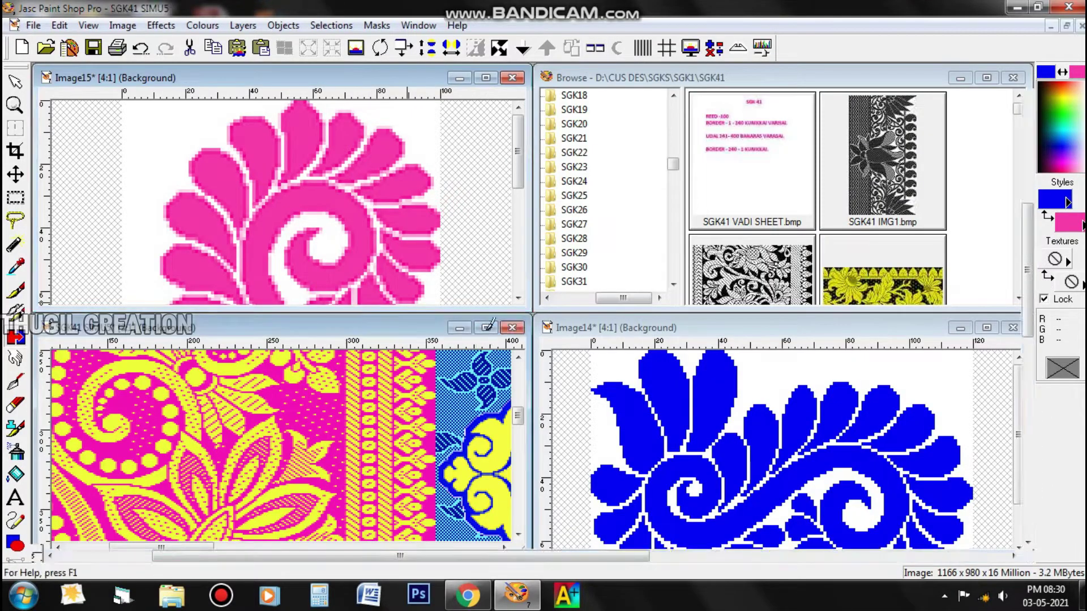
pyautogui.click(486, 328)
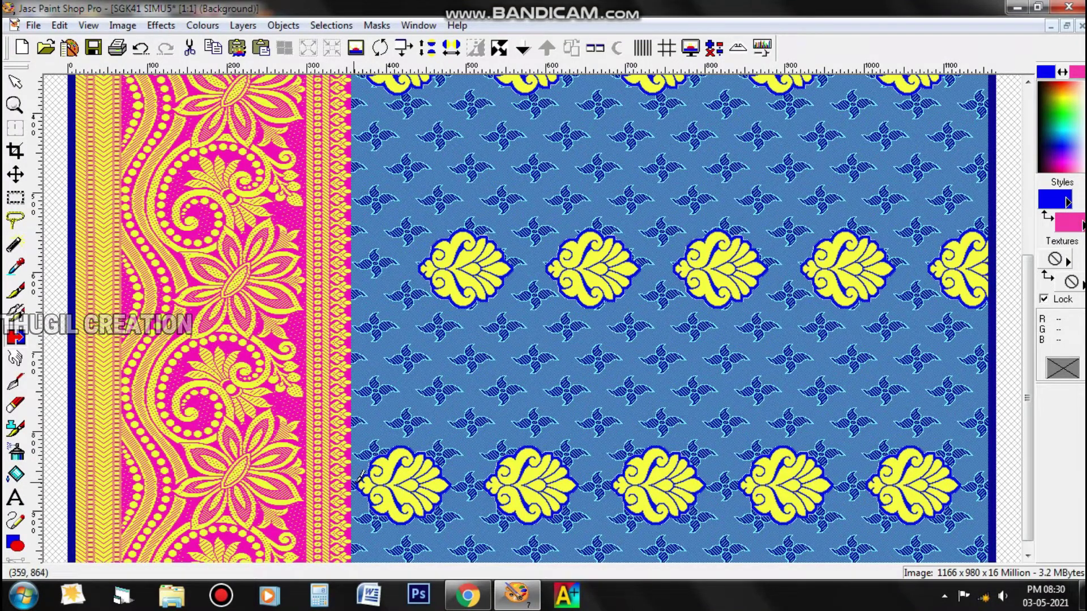
pyautogui.scroll(1, 366, 479)
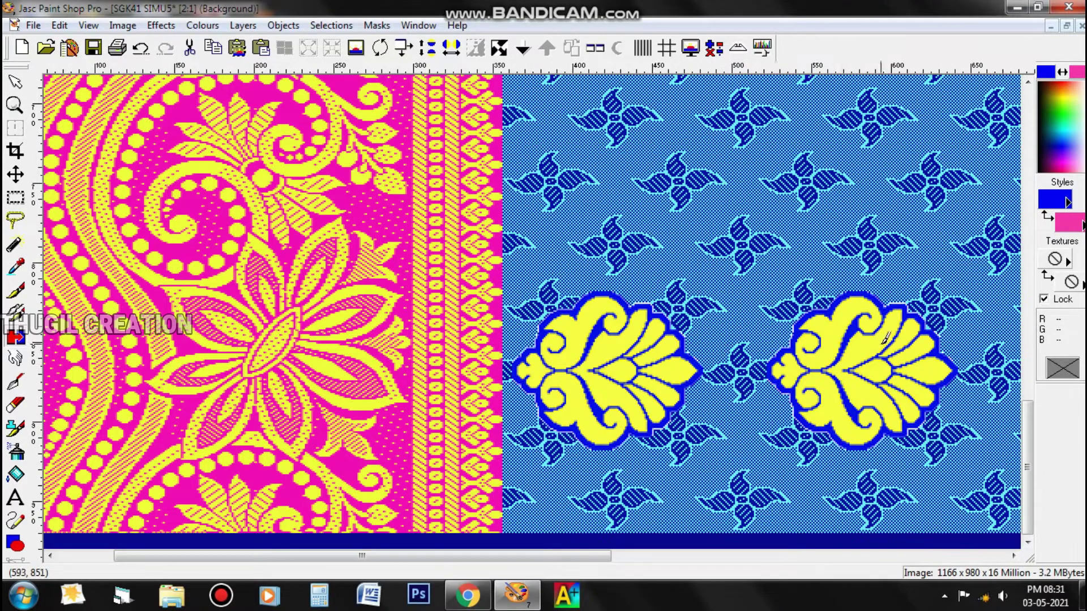
pyautogui.scroll(-1, 716, 350)
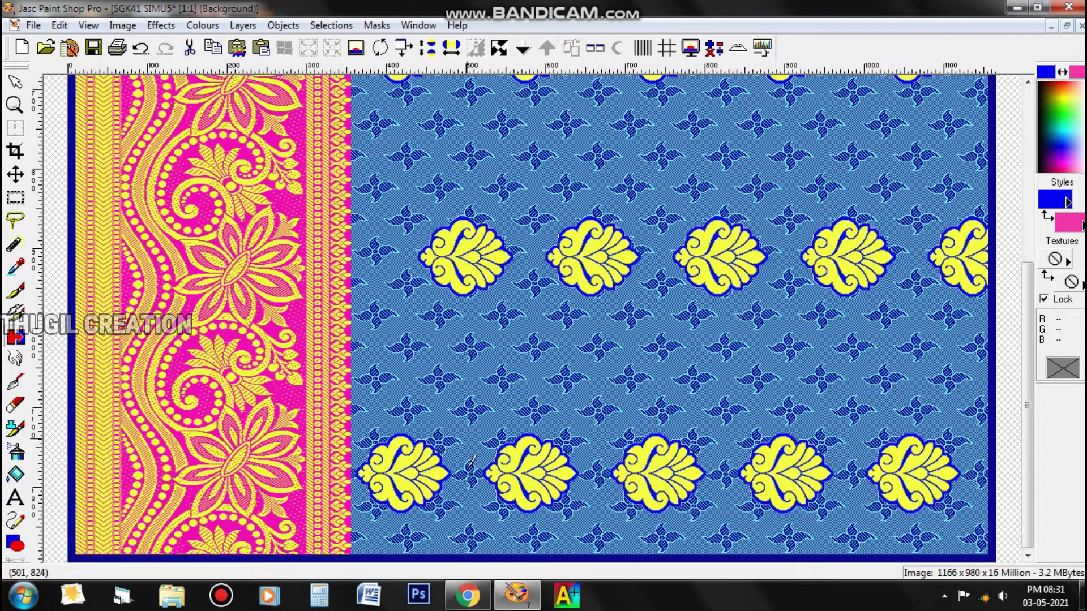
pyautogui.click(513, 420)
pyautogui.moveTo(1028, 426); pyautogui.dragTo(1026, 395)
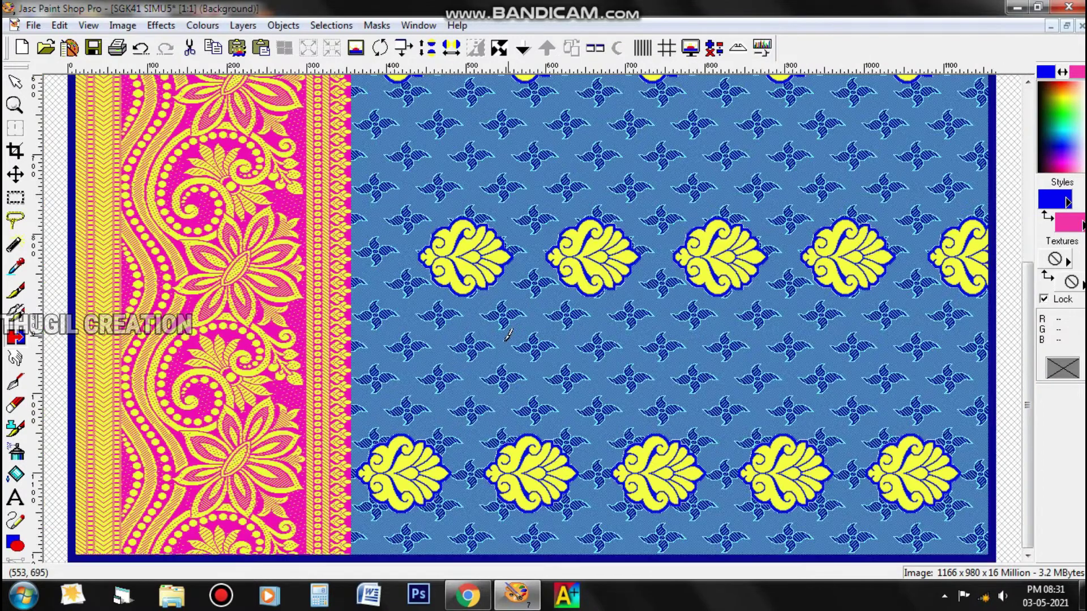
pyautogui.rightClick(510, 334)
pyautogui.click(594, 50)
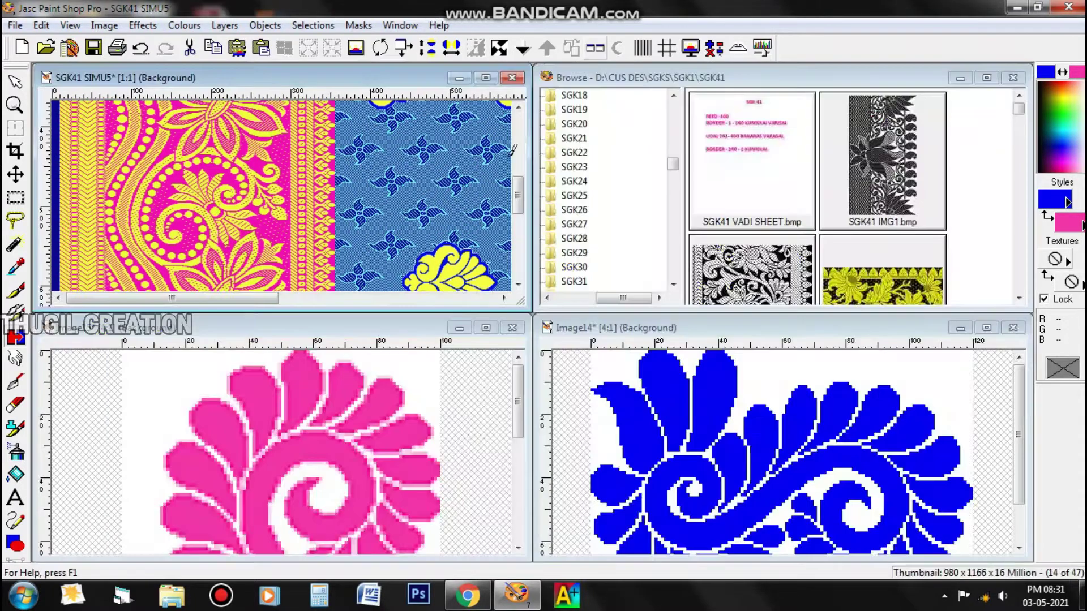
# Maximize the pink motif (Image15) and open the Resize dialog showing 100 x 150 pixels.
pyautogui.click(487, 327)
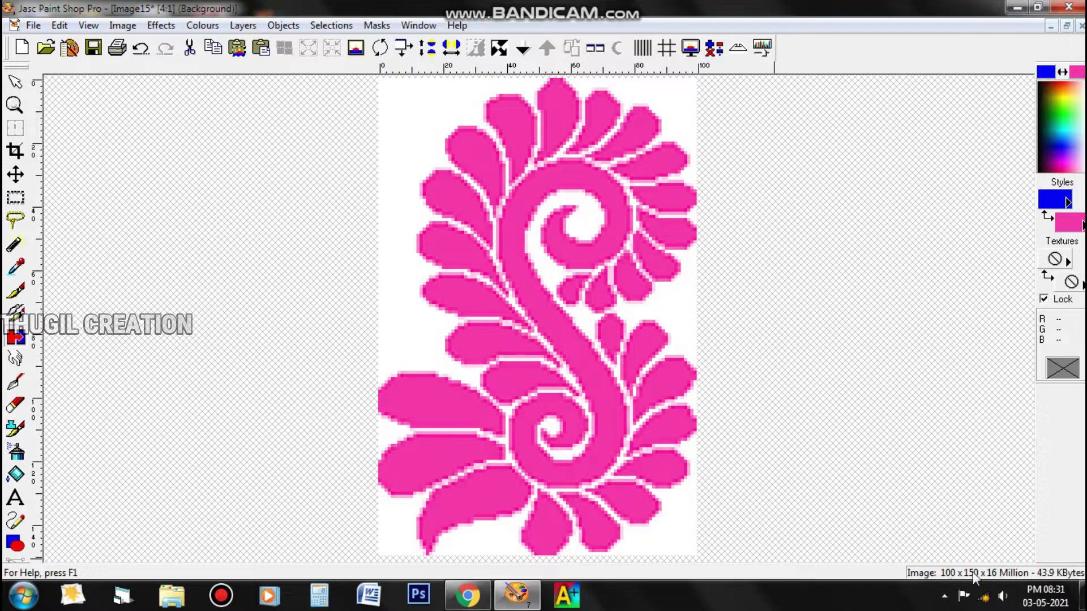
pyautogui.click(412, 51)
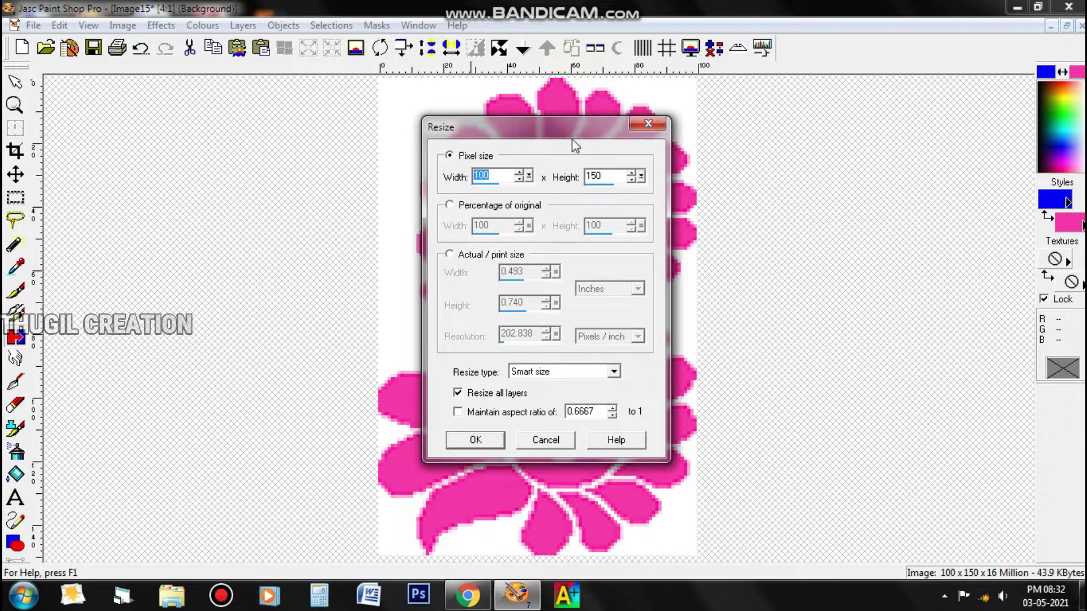
# Resize the pink motif to 80 x 120 pixels with Maintain aspect ratio checked.
pyautogui.moveTo(577, 130); pyautogui.dragTo(751, 108)
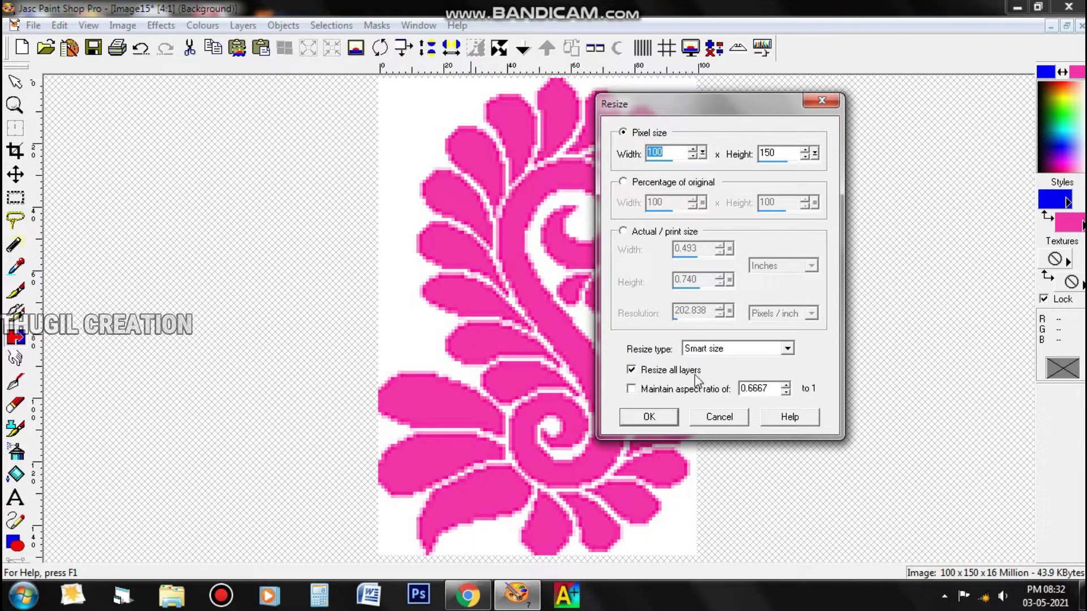
pyautogui.click(631, 390)
pyautogui.doubleClick(778, 153)
pyautogui.write('12')
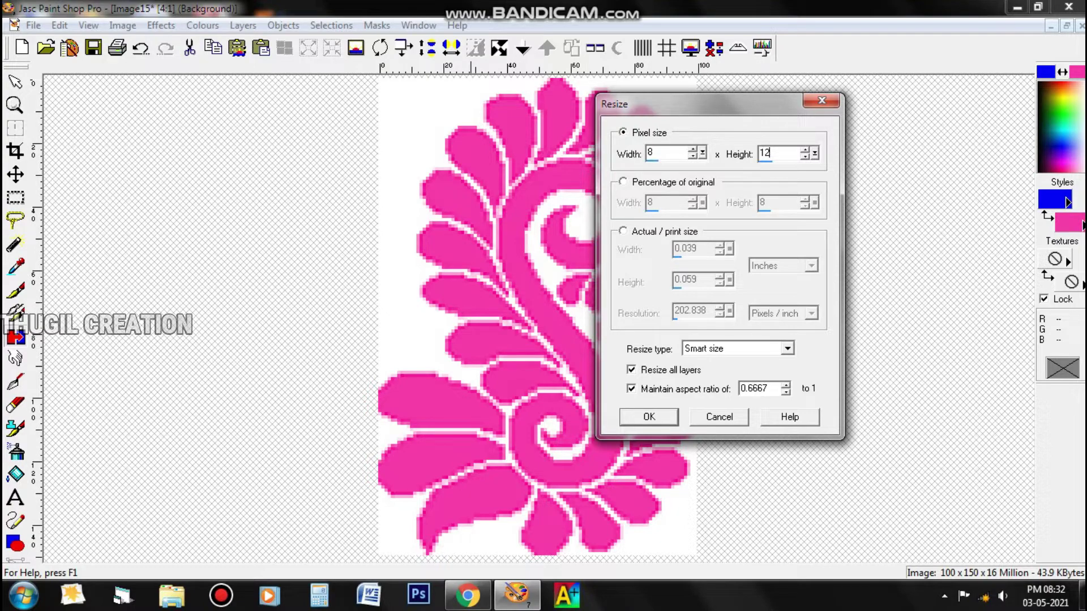
pyautogui.write('0')
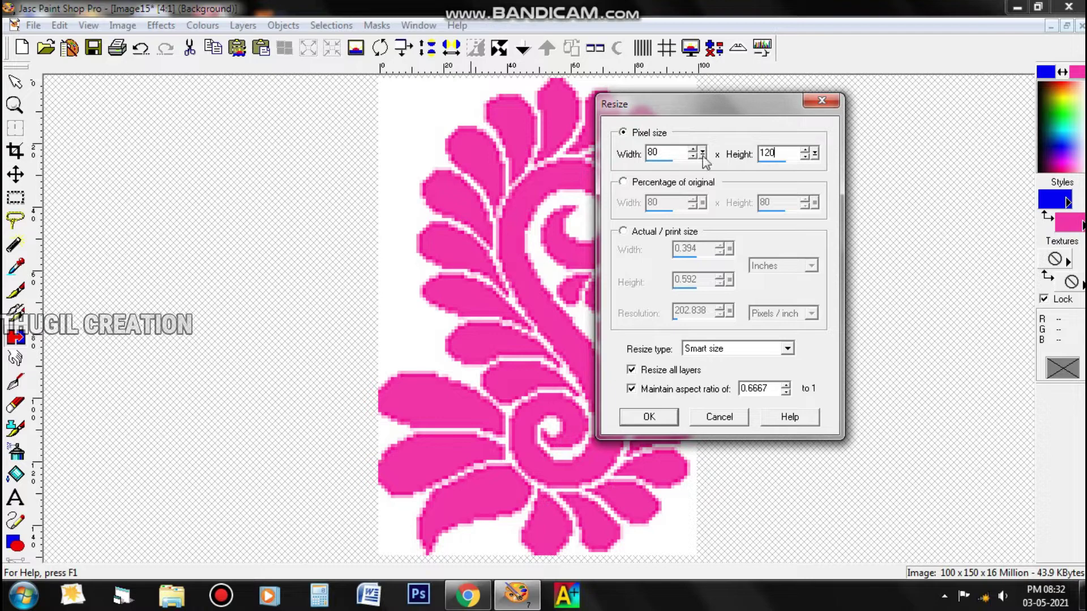
pyautogui.moveTo(783, 153); pyautogui.dragTo(740, 165)
pyautogui.write('1')
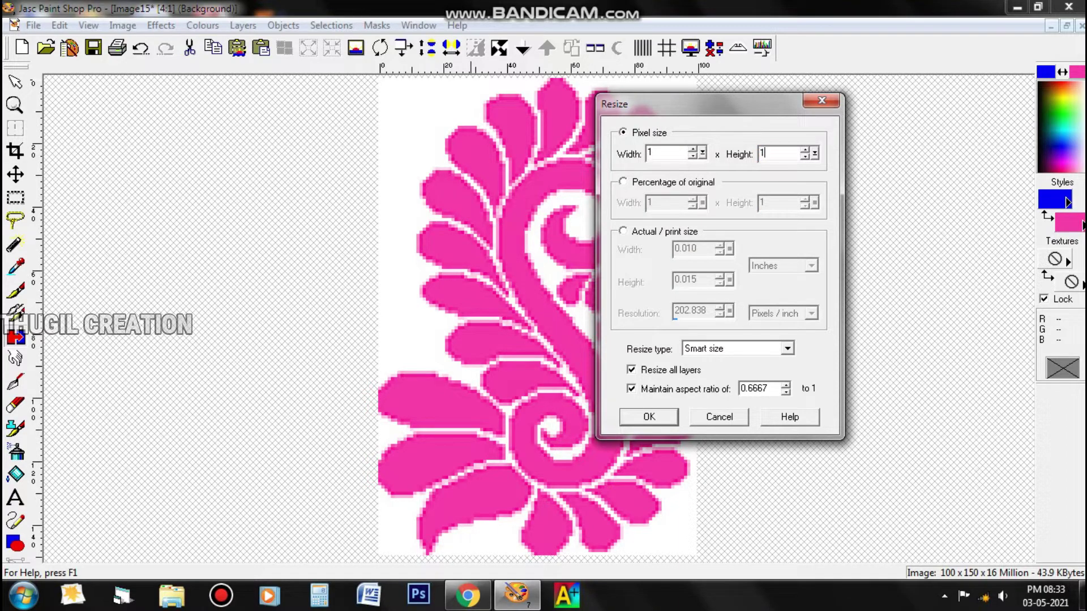
pyautogui.write('2')
pyautogui.write('0')
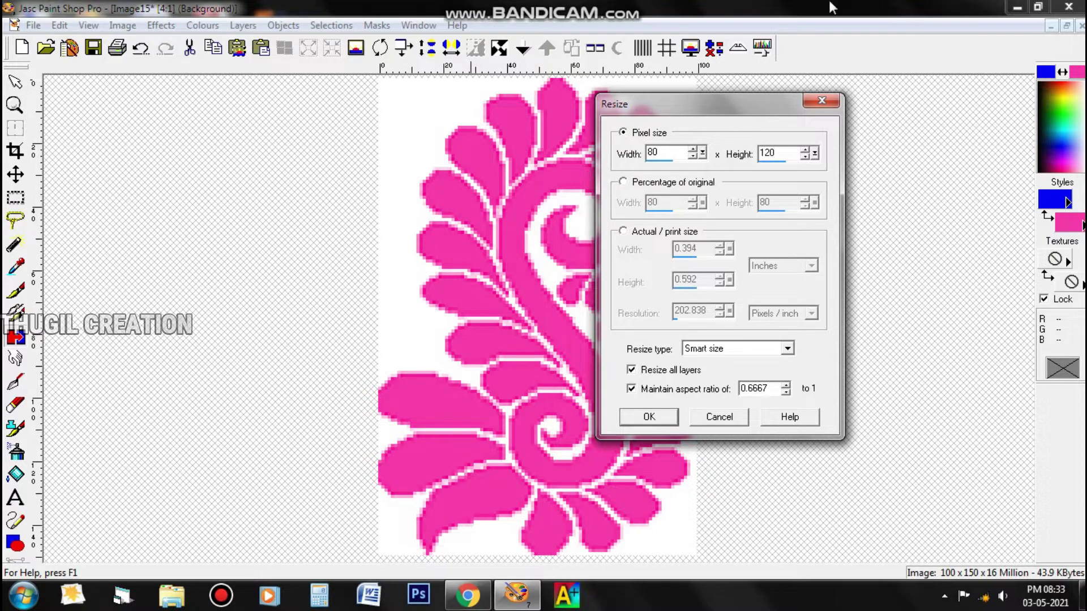
pyautogui.click(654, 153)
pyautogui.click(649, 419)
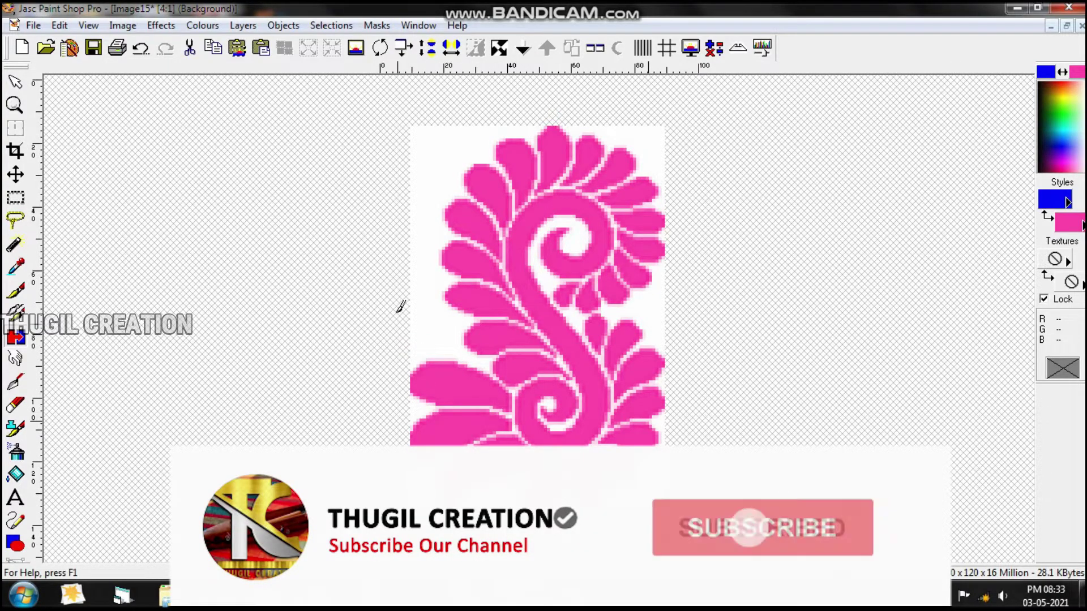
# Zoom in and paint a blue outline around the pink motif's top petal in three strokes.
pyautogui.scroll(3, 577, 98)
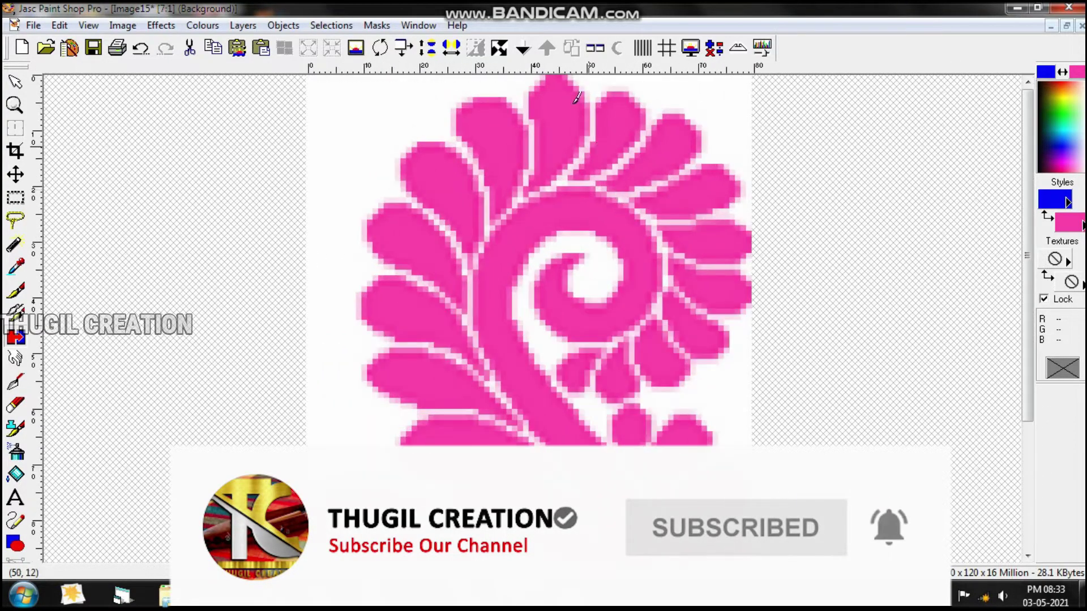
pyautogui.scroll(1, 576, 97)
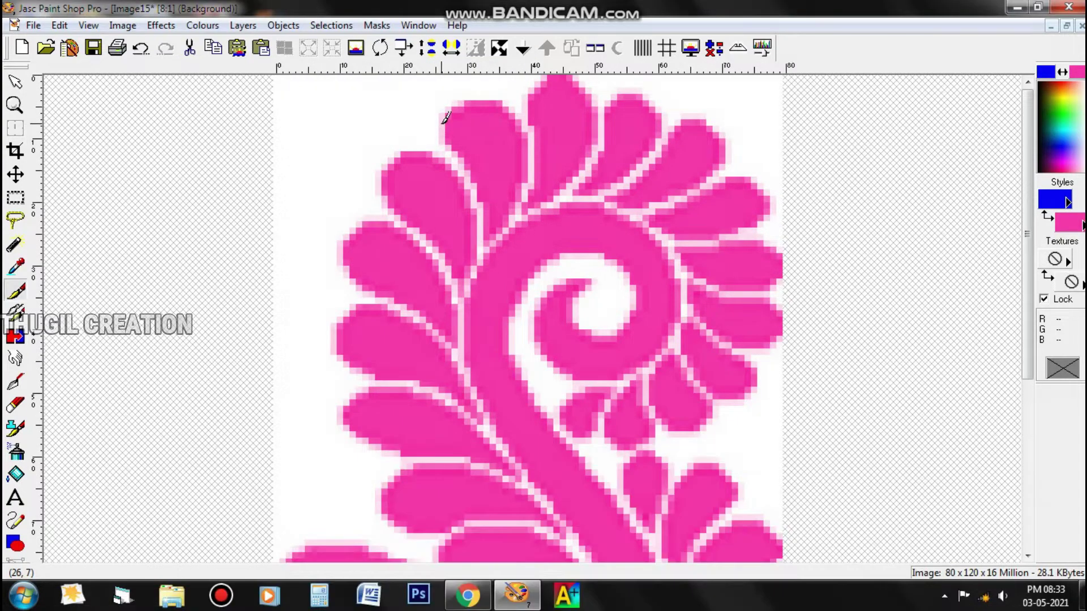
pyautogui.moveTo(442, 135)
pyautogui.mouseDown()
pyautogui.moveTo(457, 100)
pyautogui.moveTo(501, 102)
pyautogui.moveTo(520, 148)
pyautogui.mouseUp()
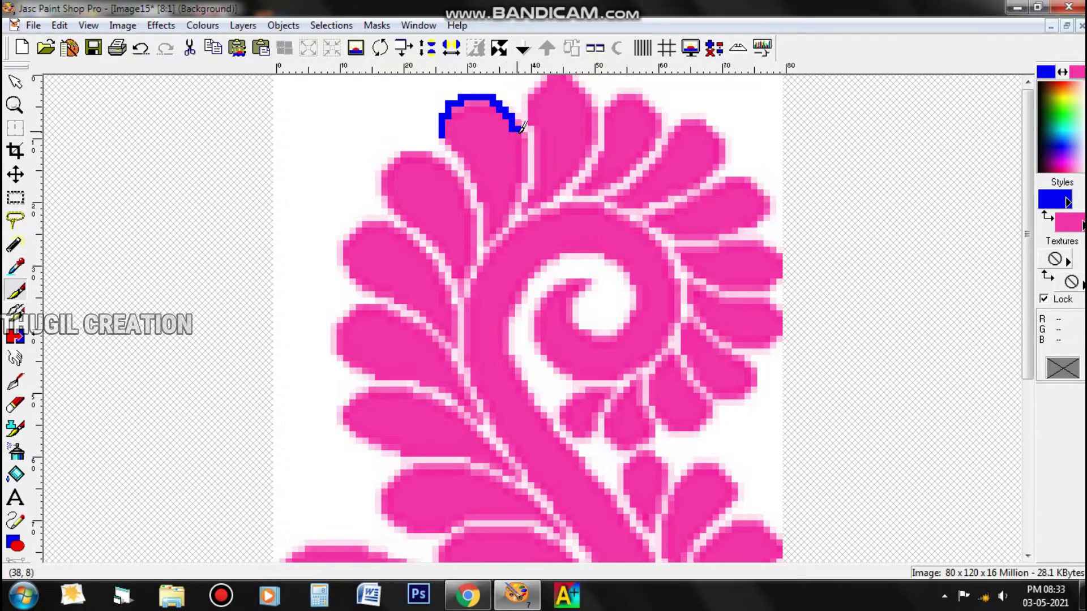
pyautogui.moveTo(521, 146)
pyautogui.mouseDown()
pyautogui.moveTo(526, 177)
pyautogui.moveTo(487, 242)
pyautogui.mouseUp()
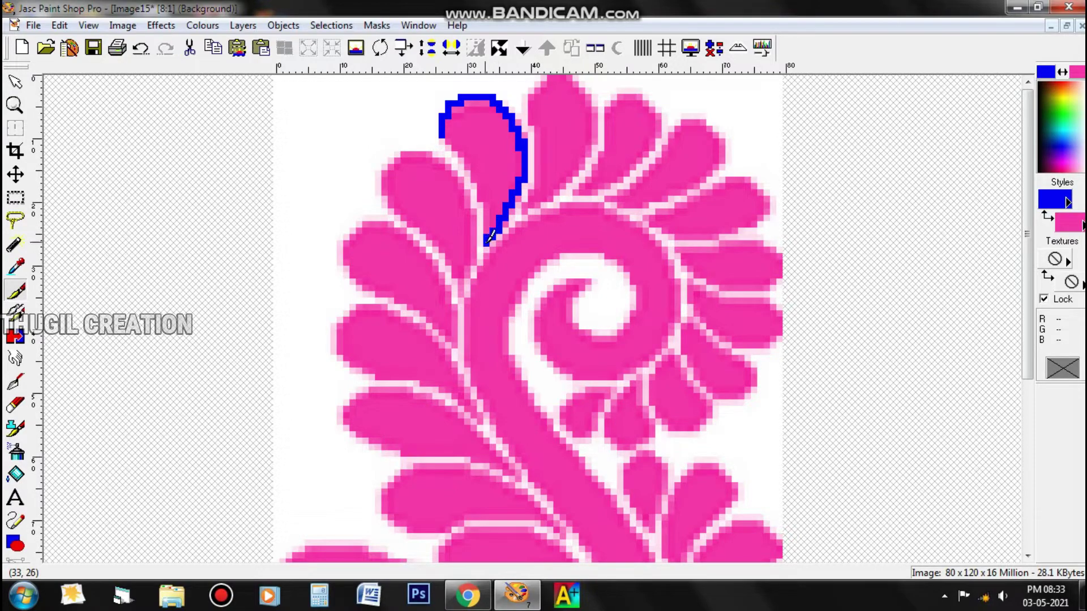
pyautogui.moveTo(491, 199); pyautogui.dragTo(449, 135)
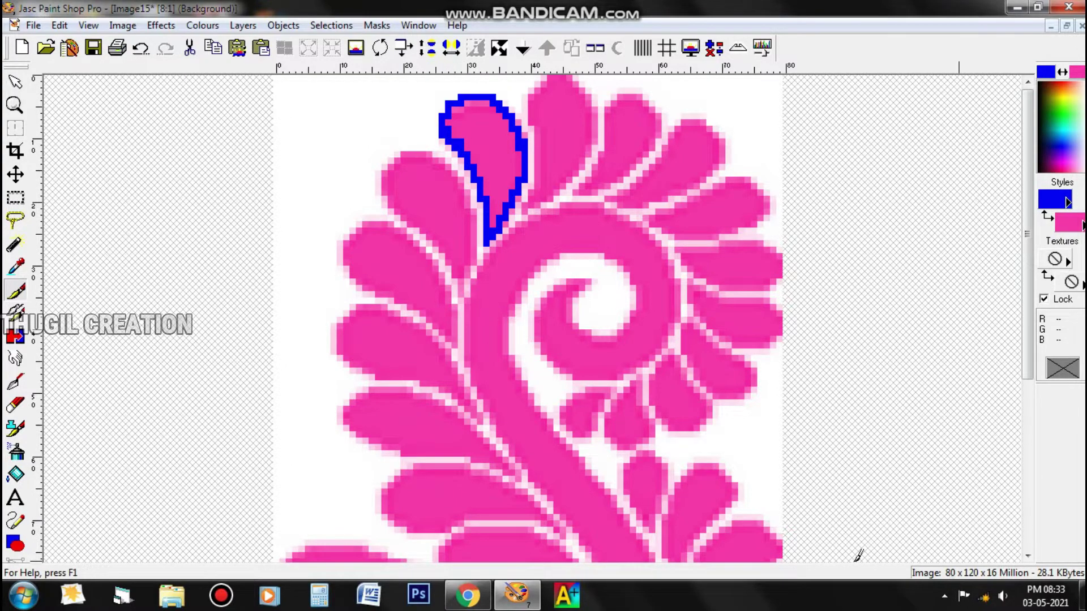
pyautogui.scroll(-1, 389, 488)
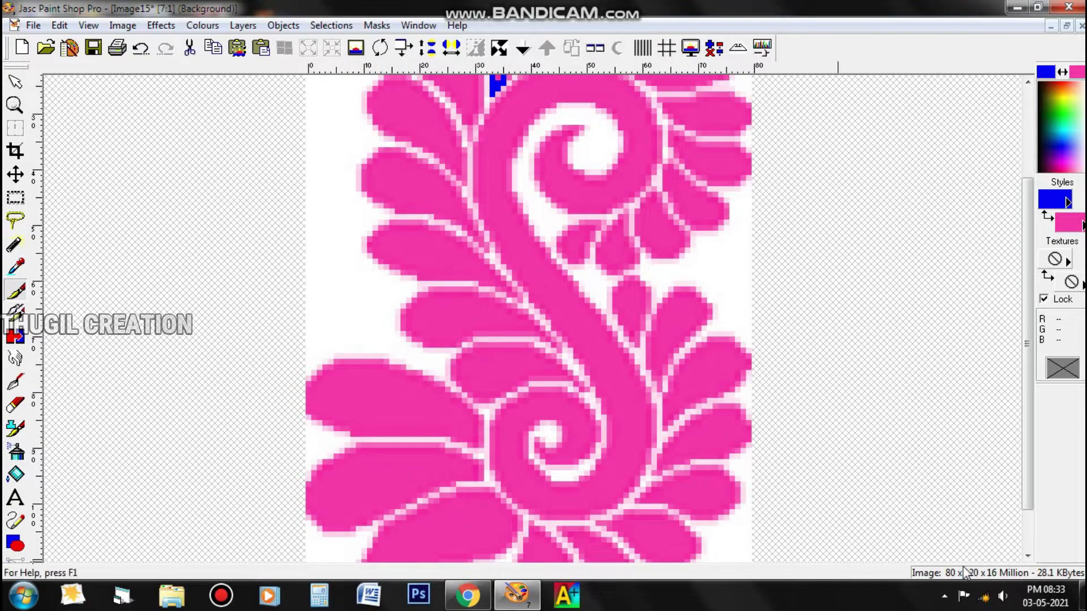
# Maximize the blue motif (Image14) and rotate it 90° left into an 80 x 120 portrait.
pyautogui.scroll(-1, 967, 572)
pyautogui.scroll(-1, 963, 572)
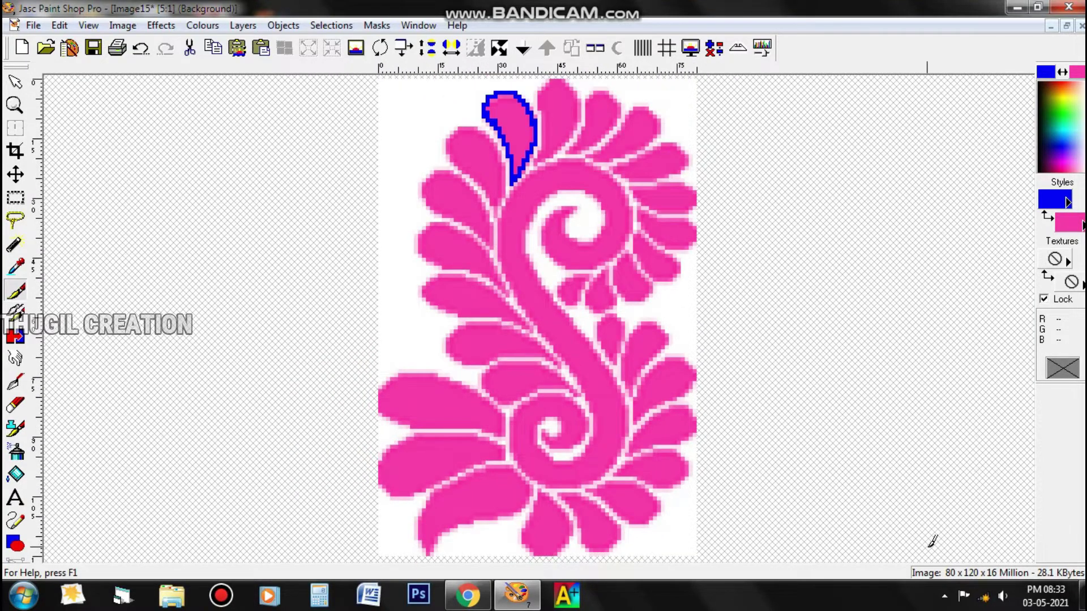
pyautogui.click(595, 50)
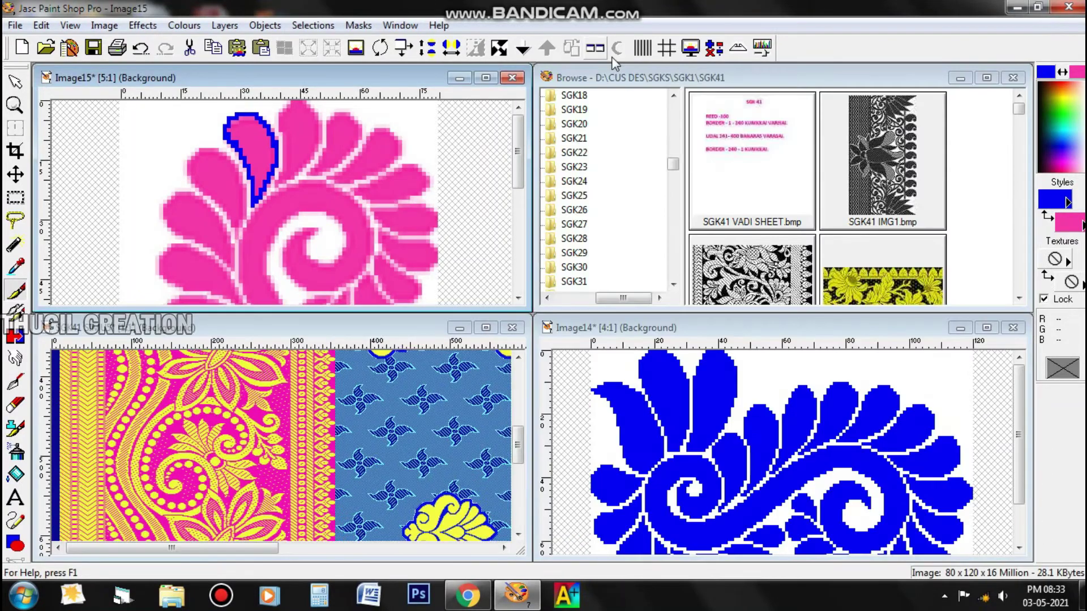
pyautogui.click(986, 330)
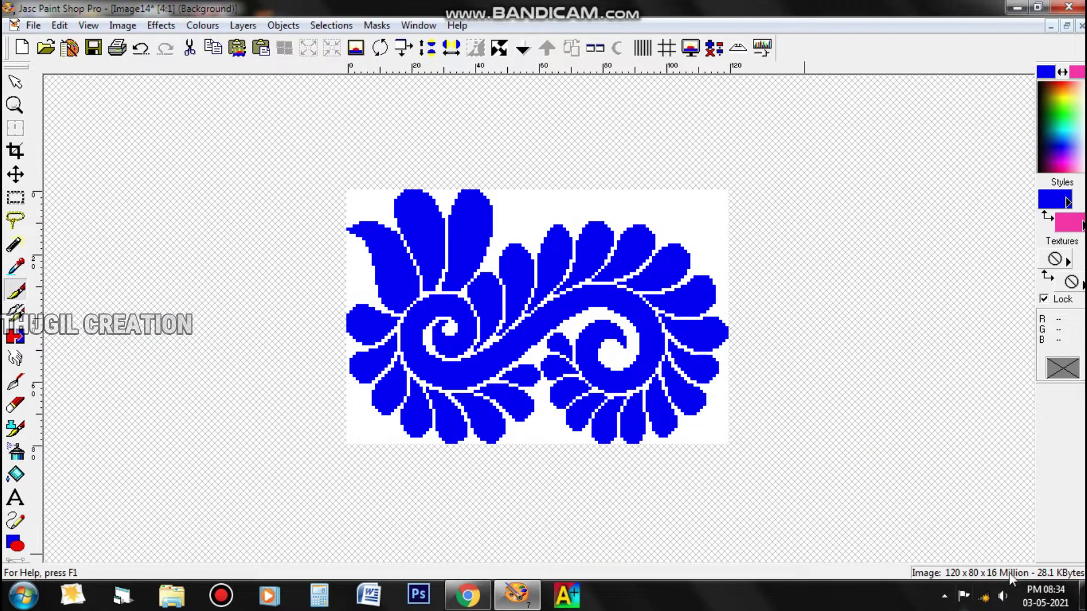
pyautogui.click(380, 48)
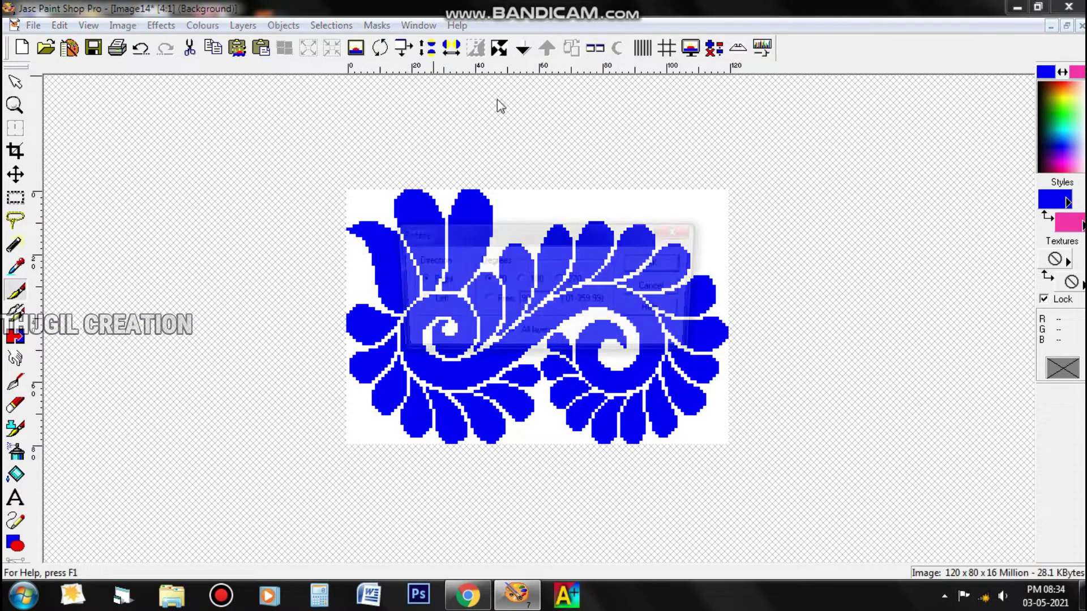
pyautogui.click(423, 300)
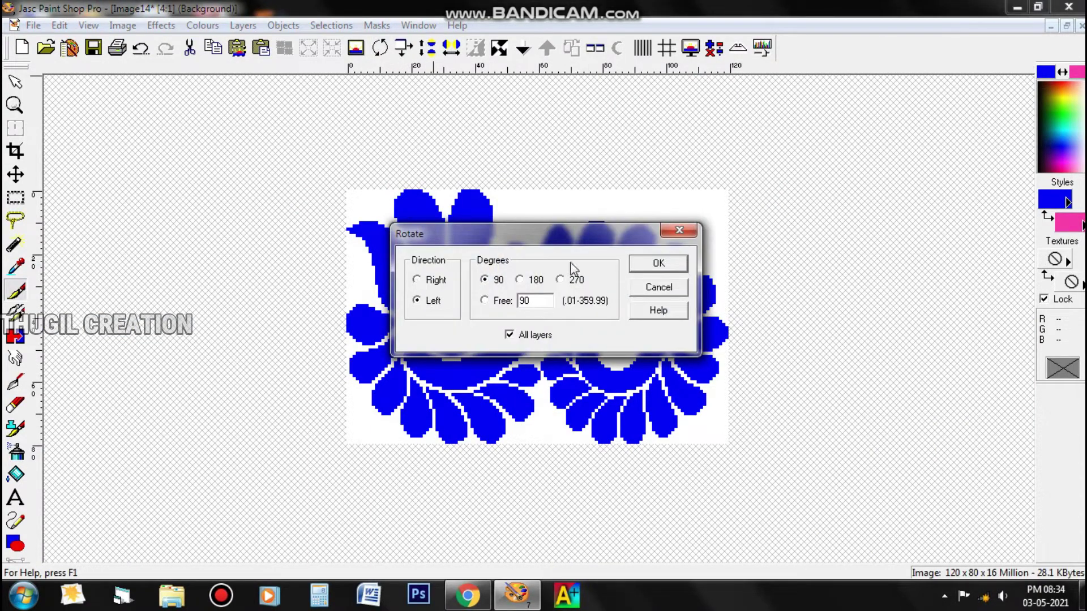
pyautogui.click(657, 263)
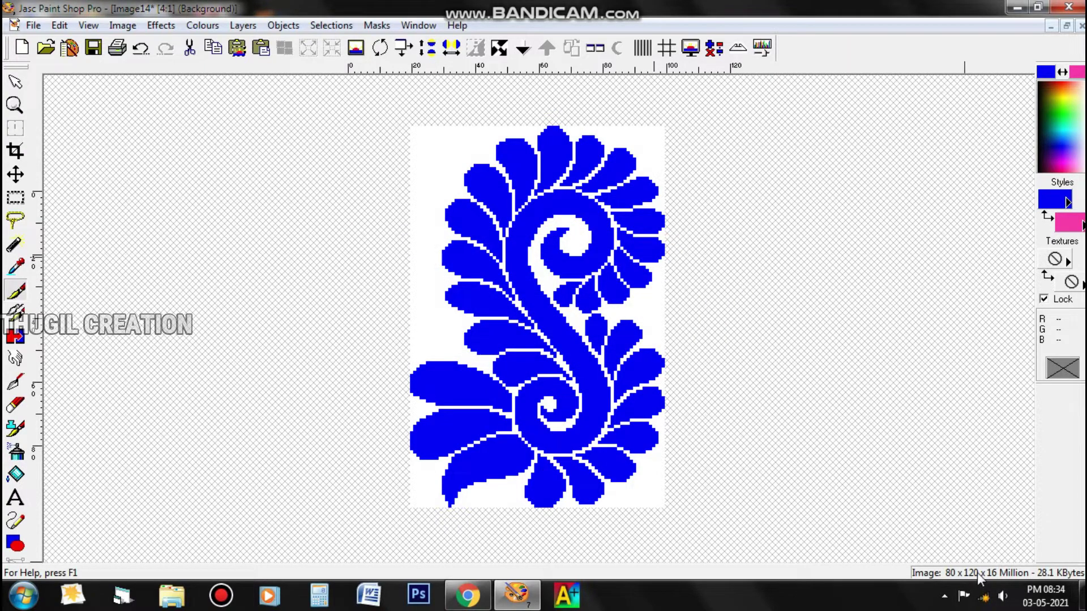
# Tile and arrange the pink motif beside the blue one to compare, then maximize the blue motif.
pyautogui.click(595, 48)
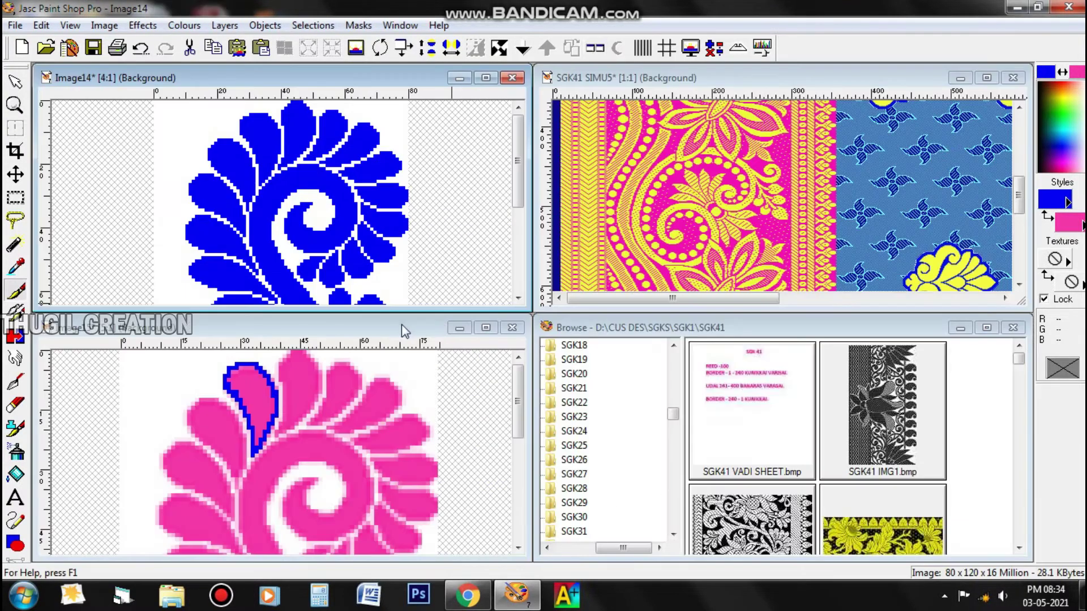
pyautogui.moveTo(402, 327); pyautogui.dragTo(883, 108)
pyautogui.moveTo(1019, 300); pyautogui.dragTo(739, 300)
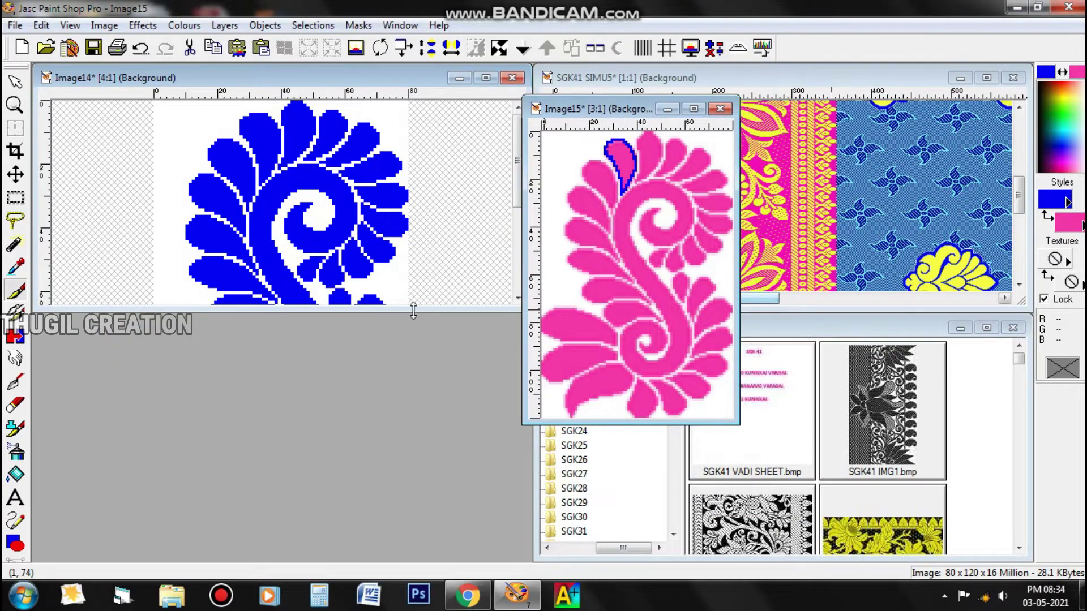
pyautogui.moveTo(413, 310); pyautogui.dragTo(413, 532)
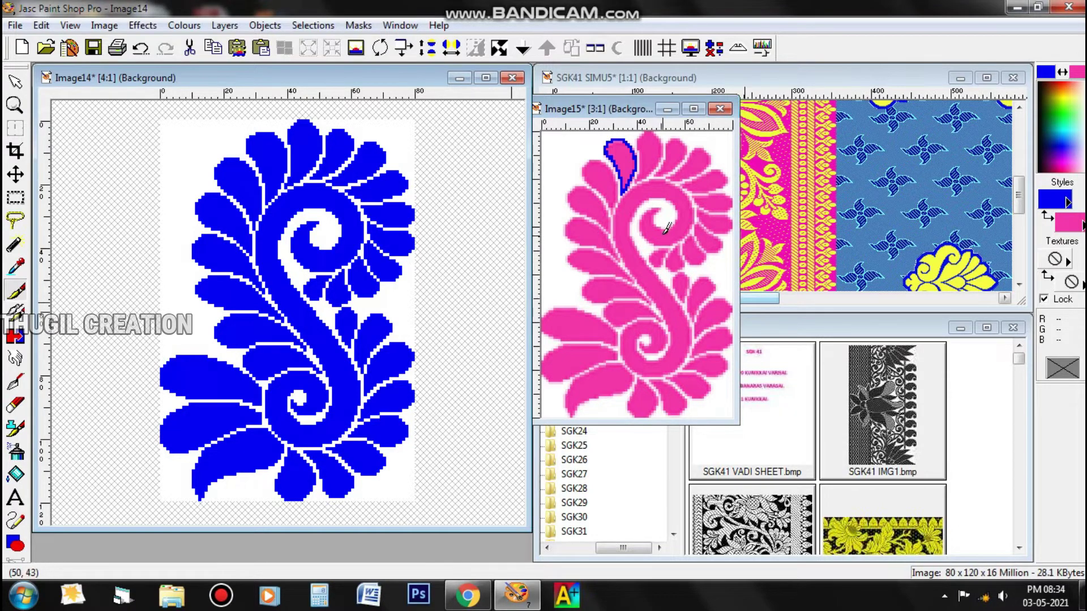
pyautogui.click(486, 79)
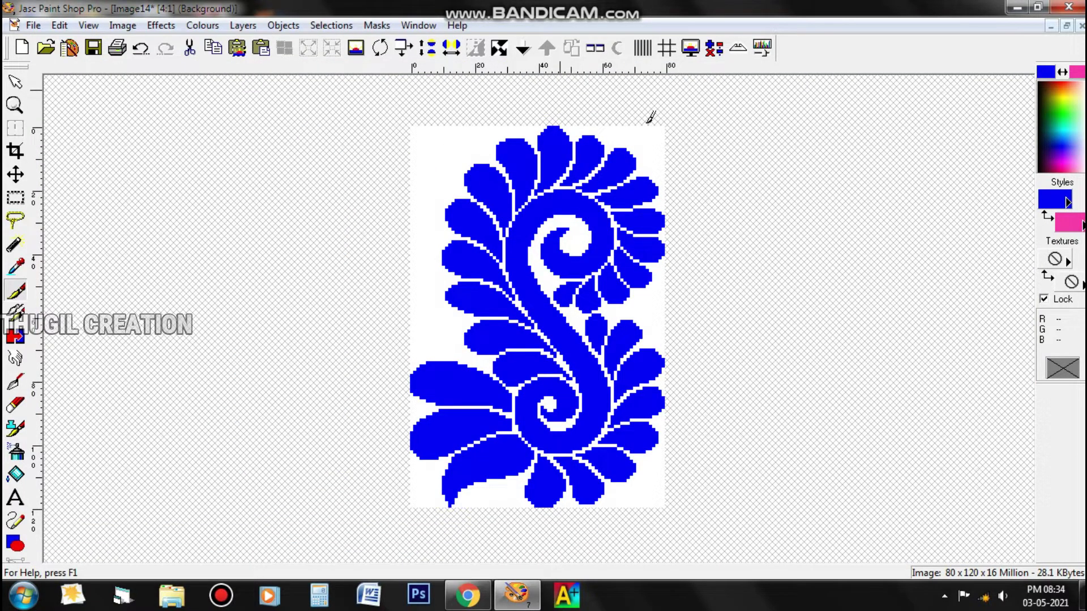
pyautogui.scroll(1, 672, 194)
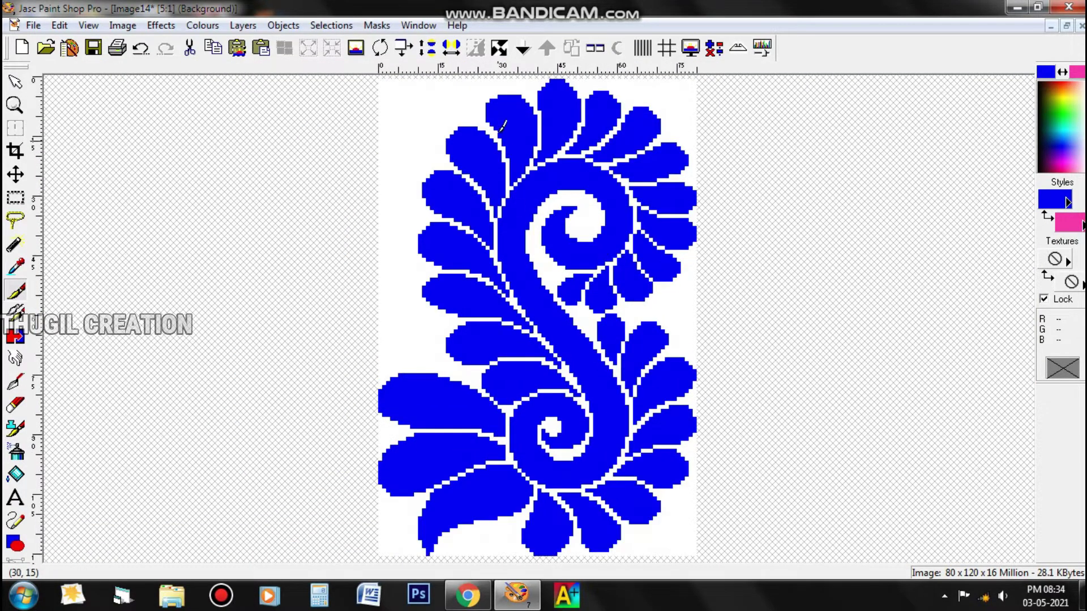
pyautogui.scroll(-1, 644, 304)
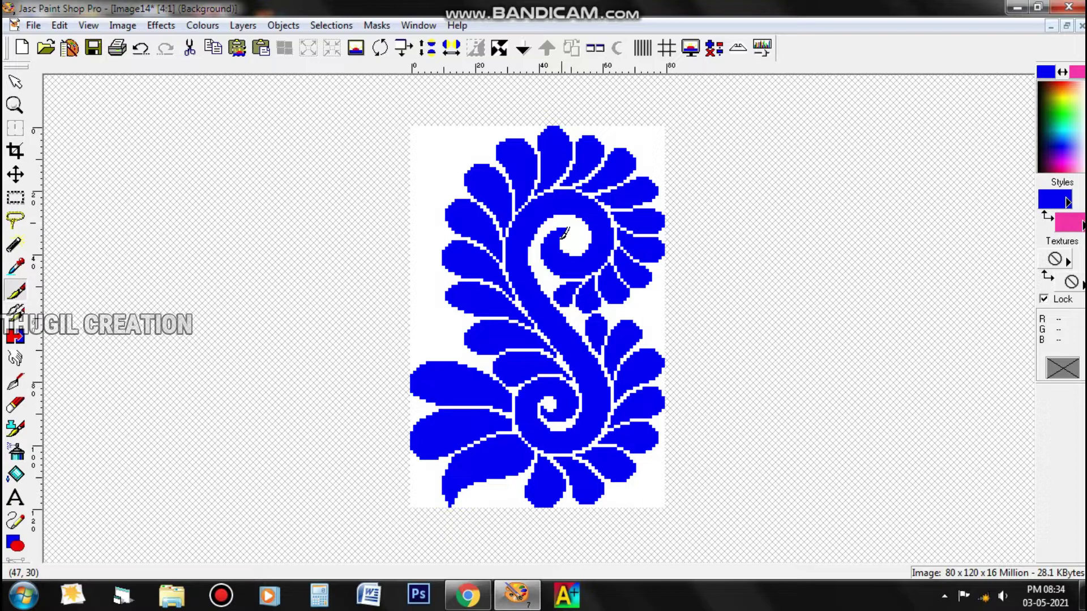
pyautogui.scroll(1, 557, 351)
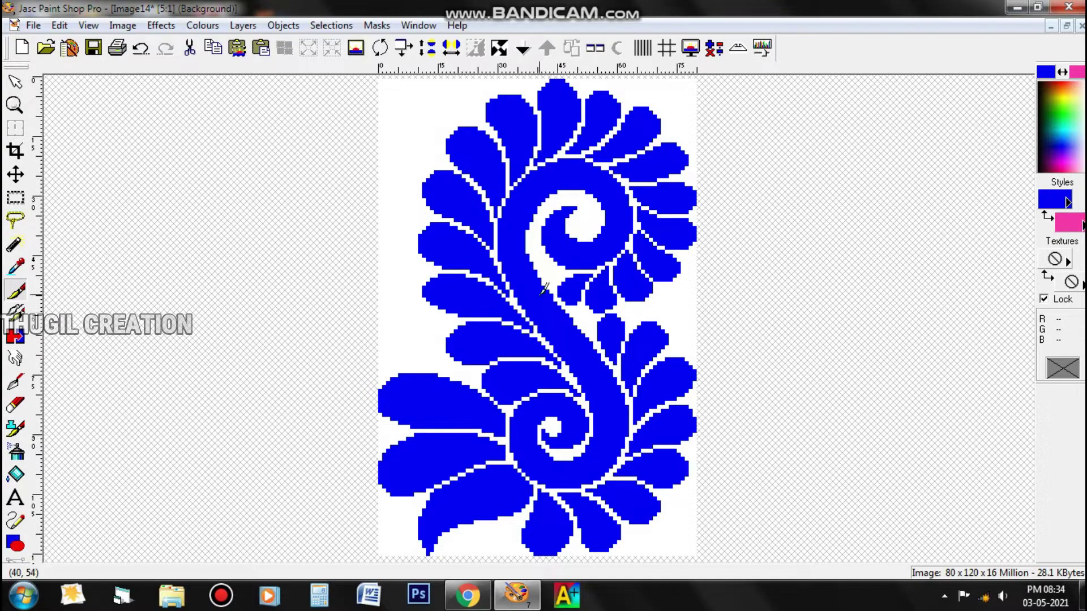
pyautogui.scroll(-2, 589, 255)
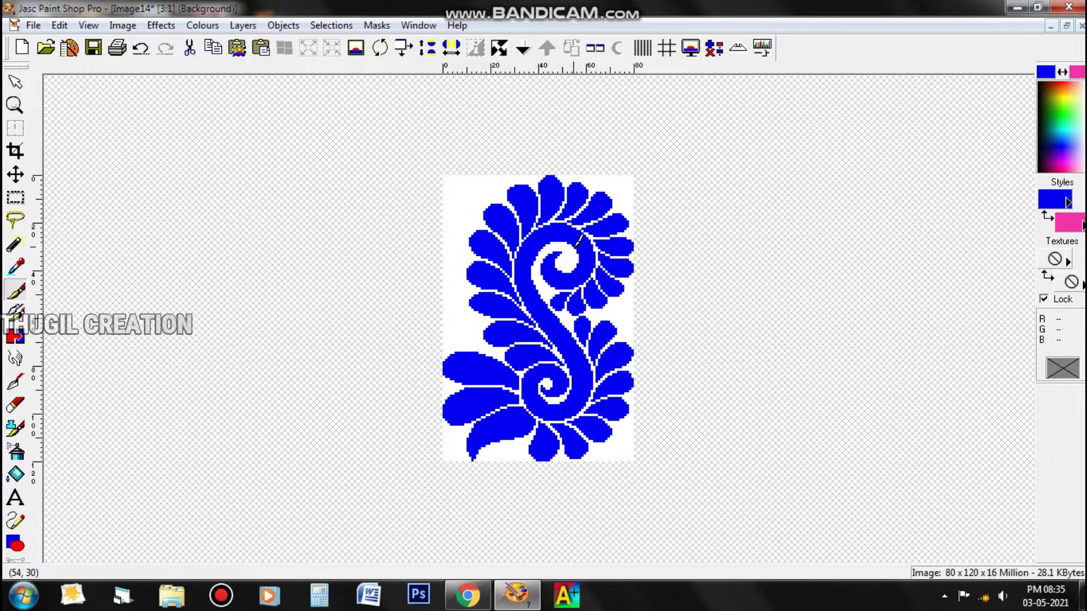
pyautogui.scroll(1, 578, 240)
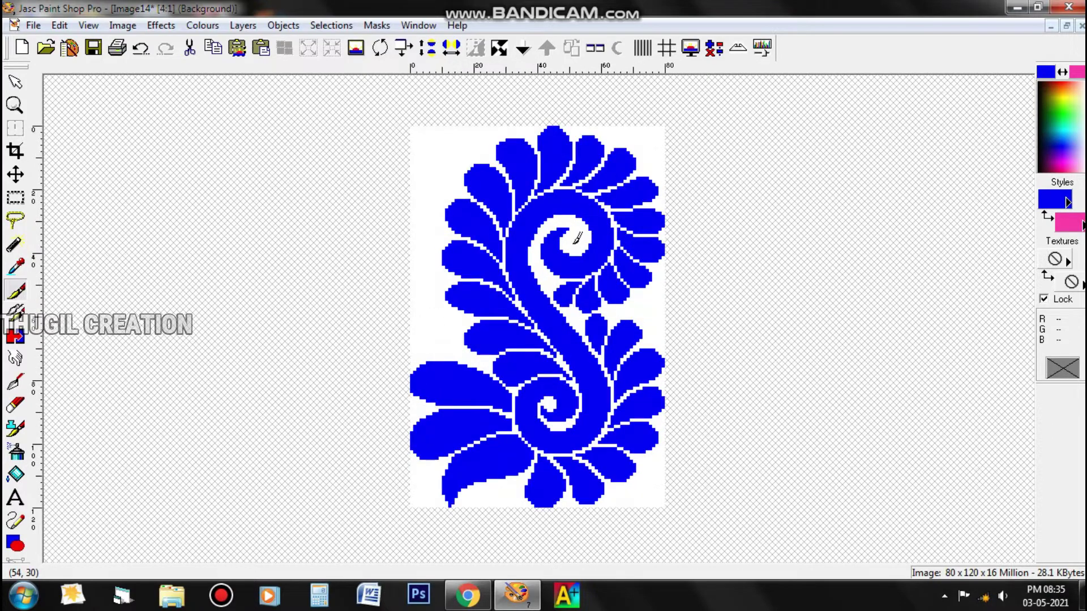
# In the Resize dialog, try a pixel height of 24 and unlock the aspect ratio.
pyautogui.click(416, 50)
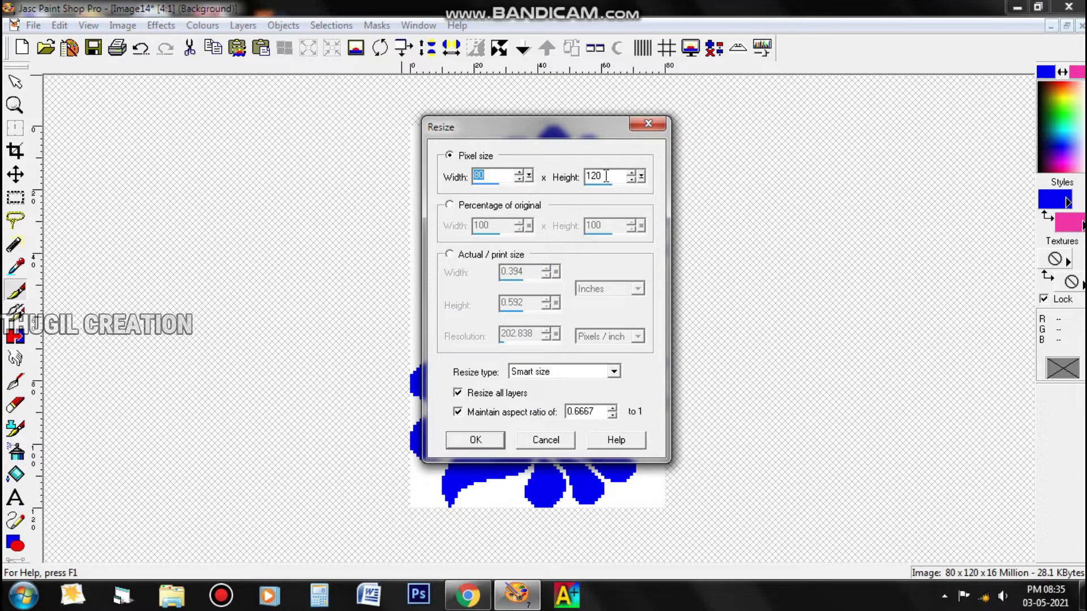
pyautogui.moveTo(606, 176); pyautogui.dragTo(547, 182)
pyautogui.write('2')
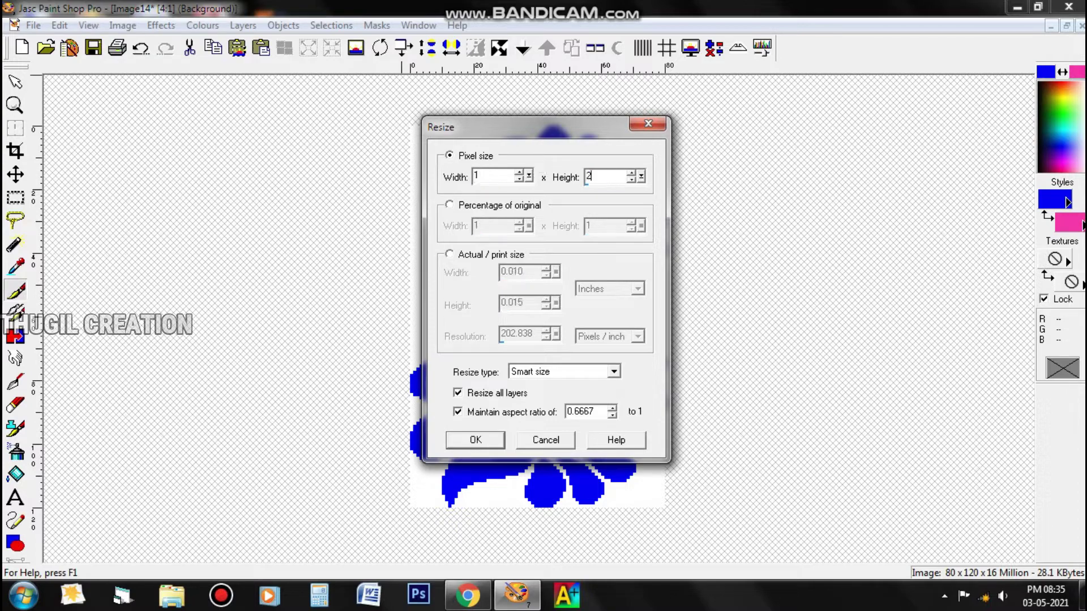
pyautogui.write('4')
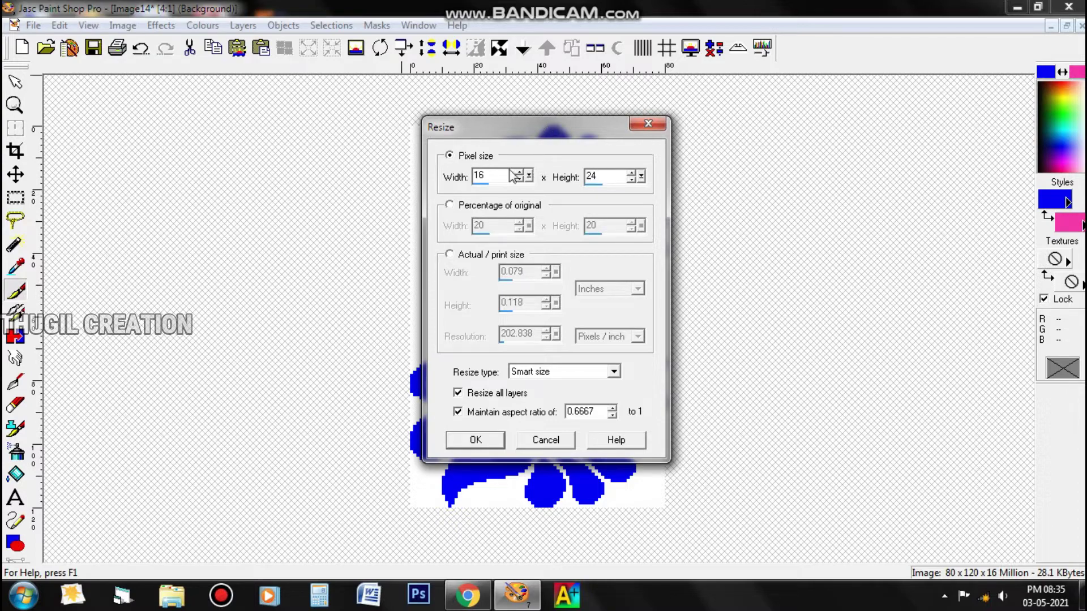
pyautogui.click(459, 412)
# Try width 80 and a new height, then switch to Percentage of original at 100.
pyautogui.doubleClick(482, 176)
pyautogui.write('80')
pyautogui.click(603, 174)
pyautogui.write('0')
pyautogui.click(452, 207)
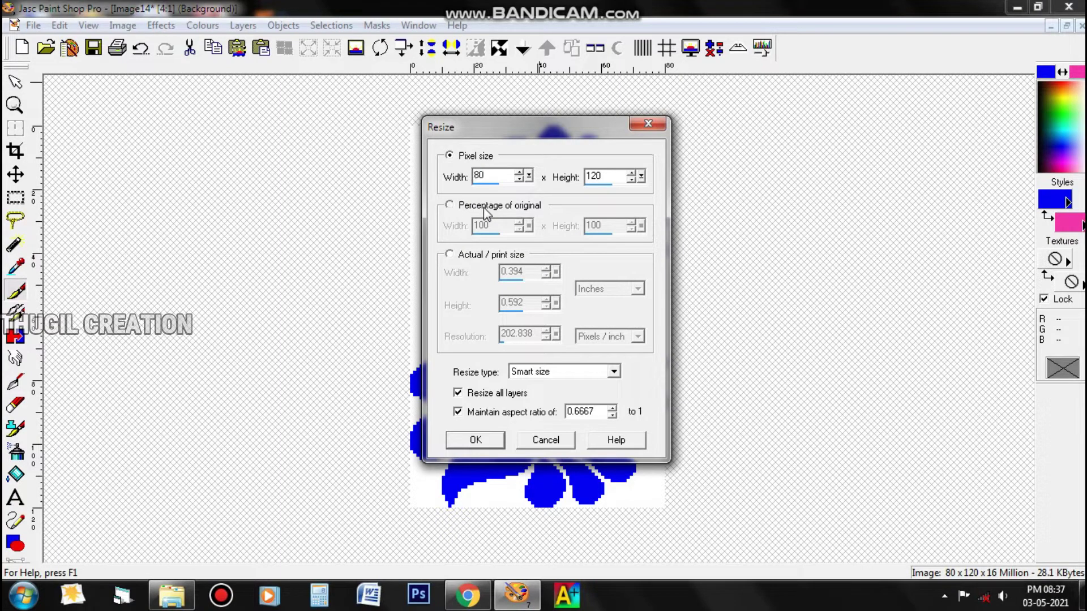
pyautogui.click(483, 207)
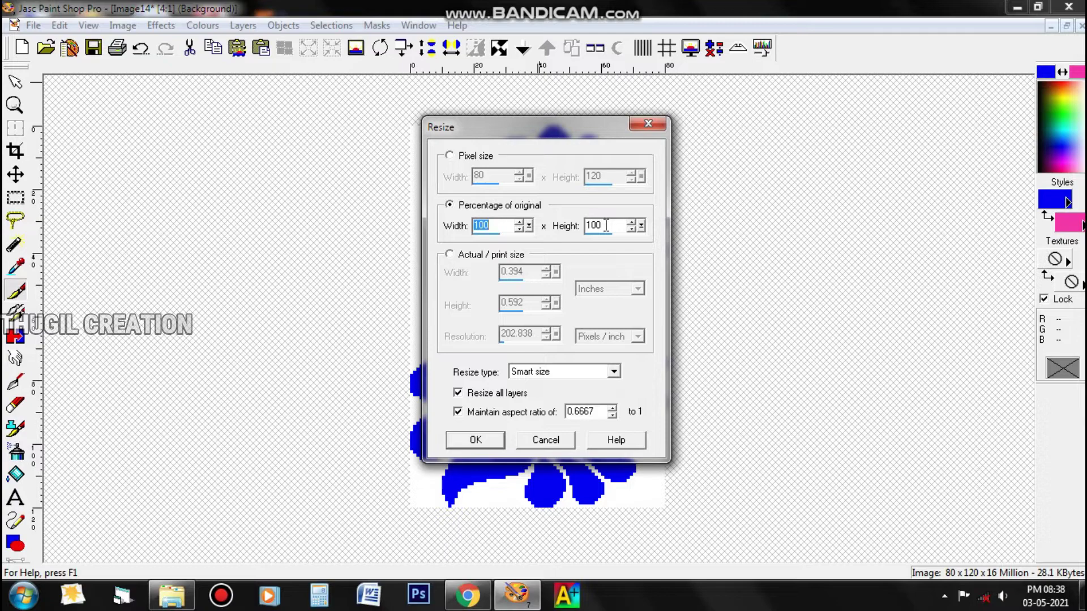
# Resize the blue motif to 100% width and 200% height with aspect ratio unlocked, giving 80 x 240.
pyautogui.moveTo(606, 225); pyautogui.dragTo(569, 225)
pyautogui.write('200')
pyautogui.click(458, 413)
pyautogui.moveTo(490, 225); pyautogui.dragTo(458, 229)
pyautogui.write('1')
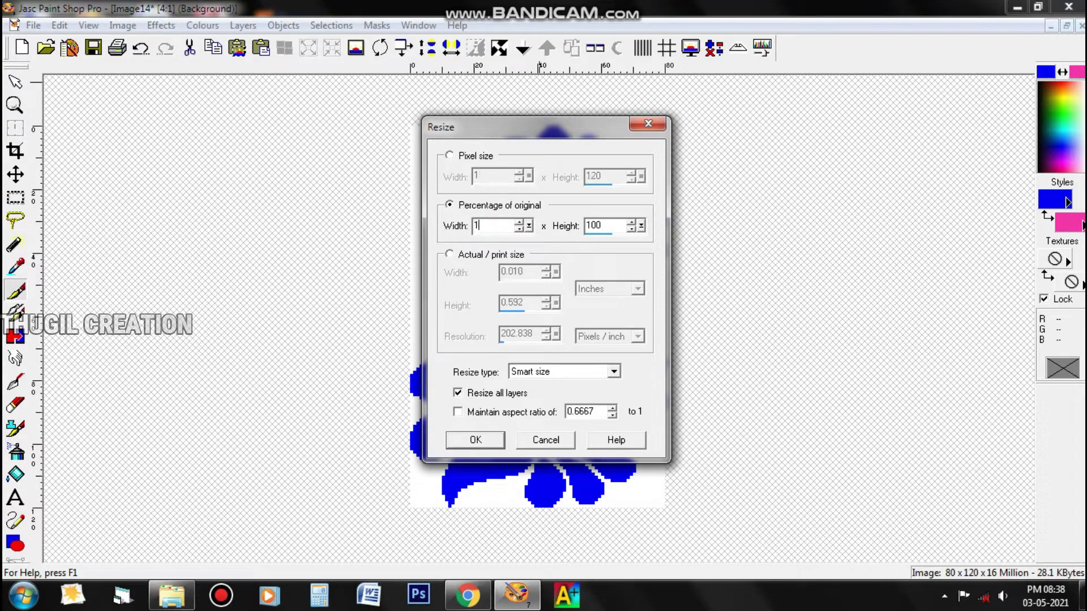
pyautogui.write('00')
pyautogui.moveTo(616, 225); pyautogui.dragTo(556, 228)
pyautogui.write('200')
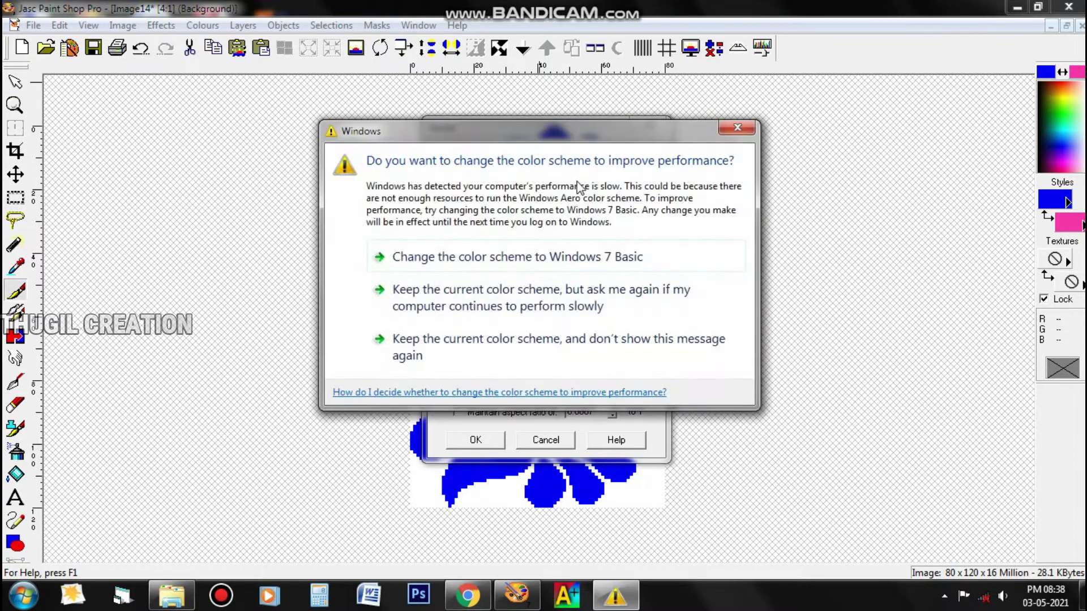
pyautogui.click(742, 129)
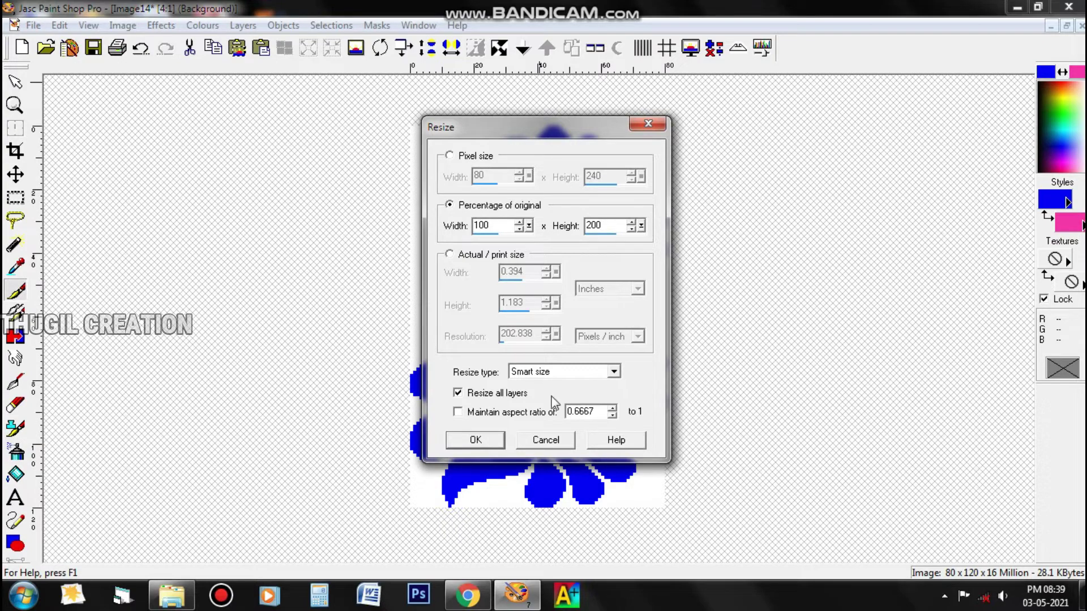
pyautogui.click(484, 438)
pyautogui.scroll(-1, 635, 253)
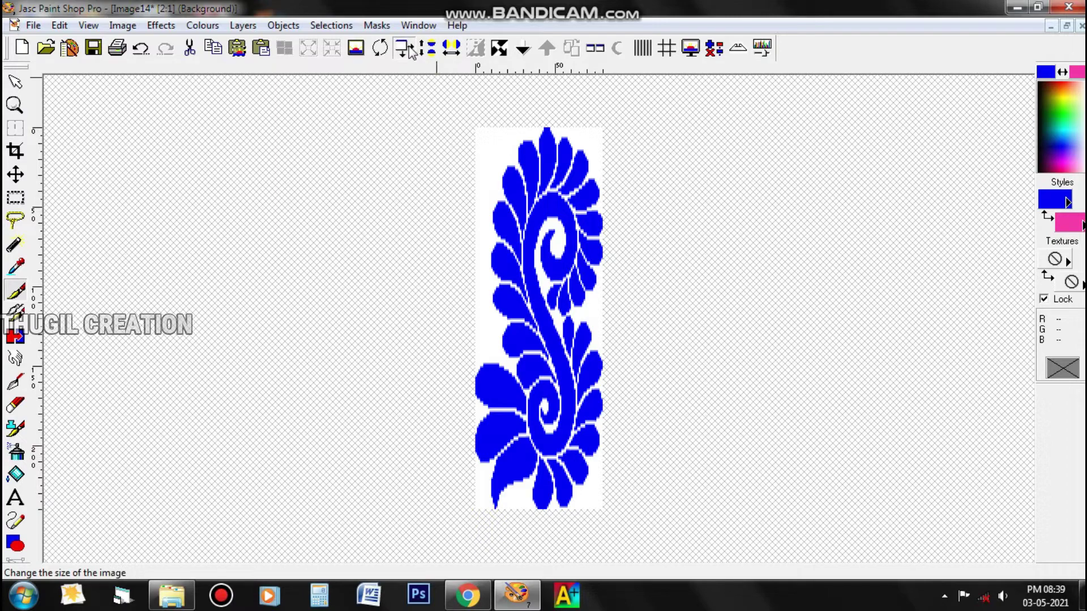
# Reopen Resize and set Actual / print size at 56 pixels per inch (1.429 x 4.286 inches).
pyautogui.click(405, 48)
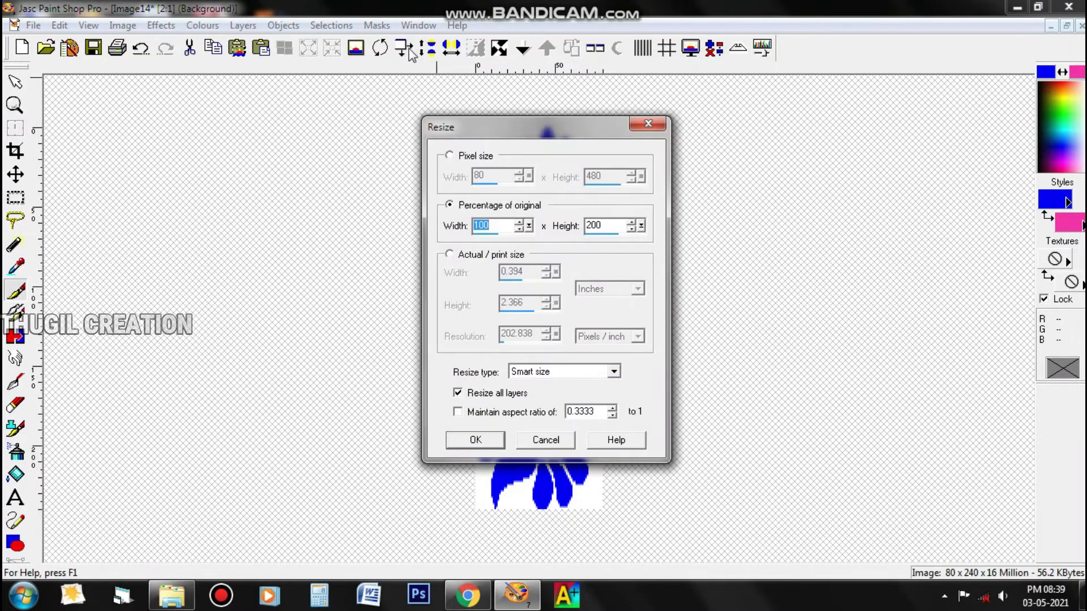
pyautogui.click(467, 256)
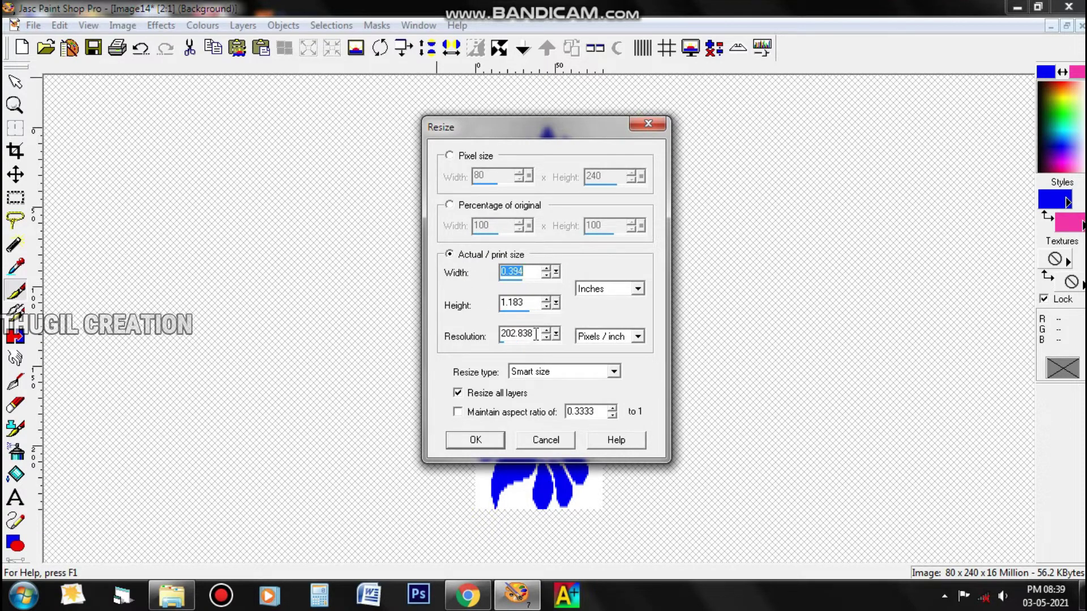
pyautogui.moveTo(535, 333); pyautogui.dragTo(498, 335)
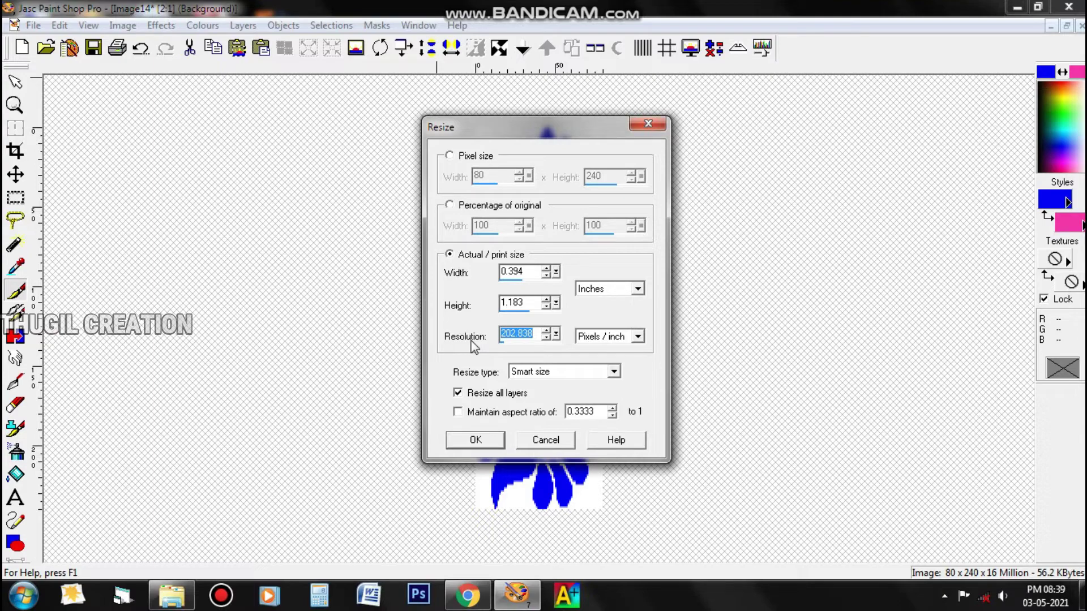
pyautogui.write('5')
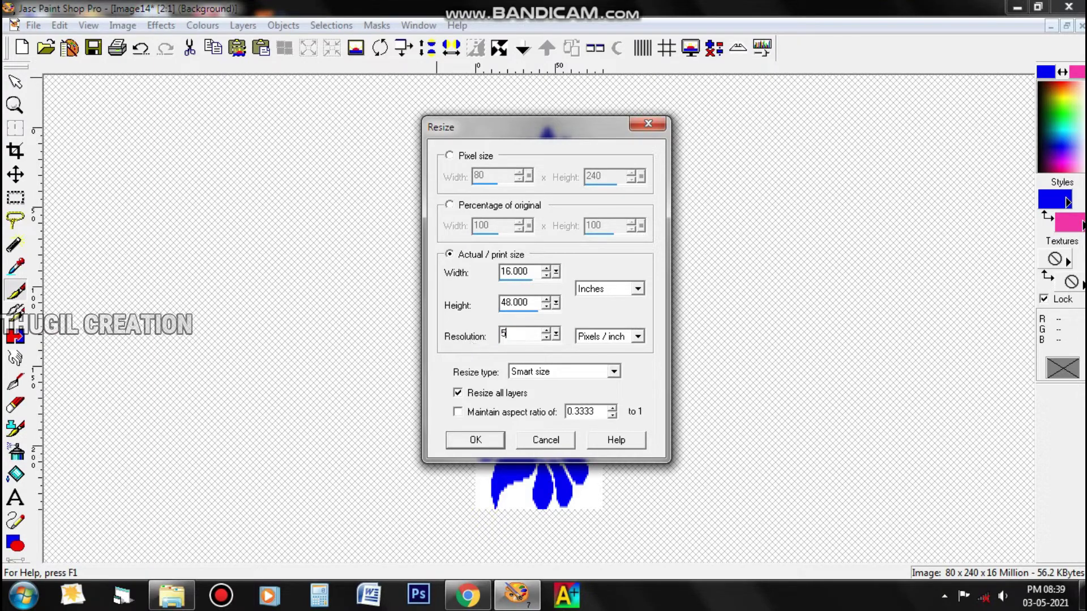
pyautogui.write('6')
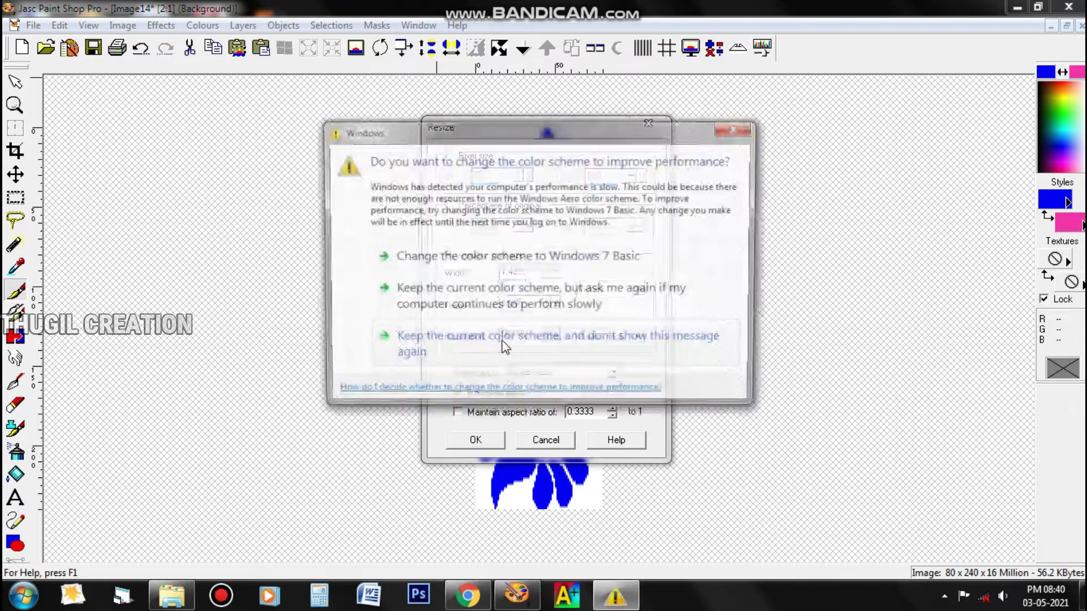
pyautogui.click(735, 128)
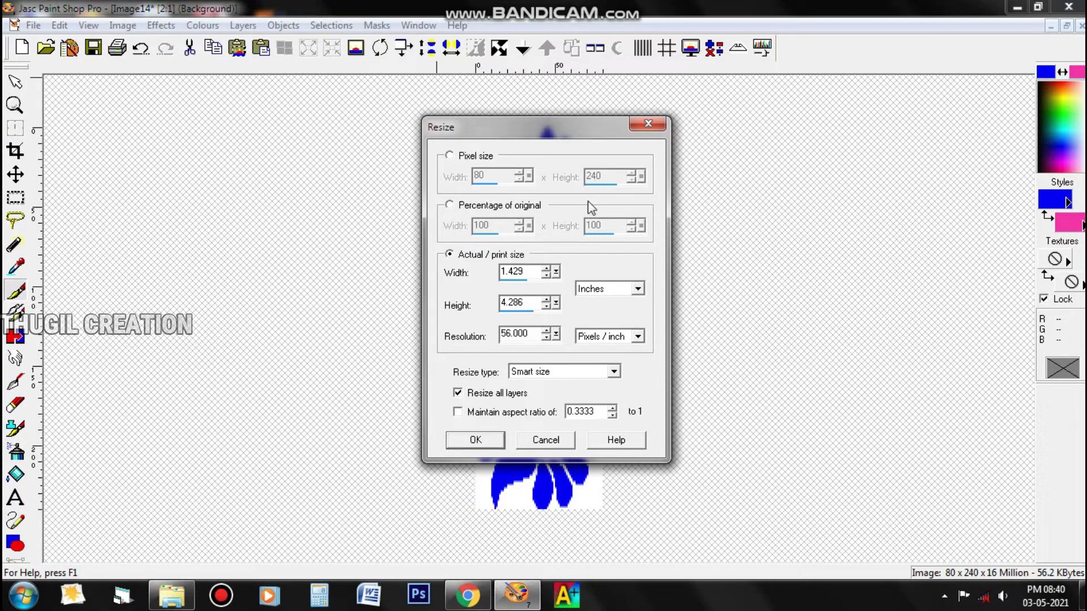
pyautogui.click(319, 600)
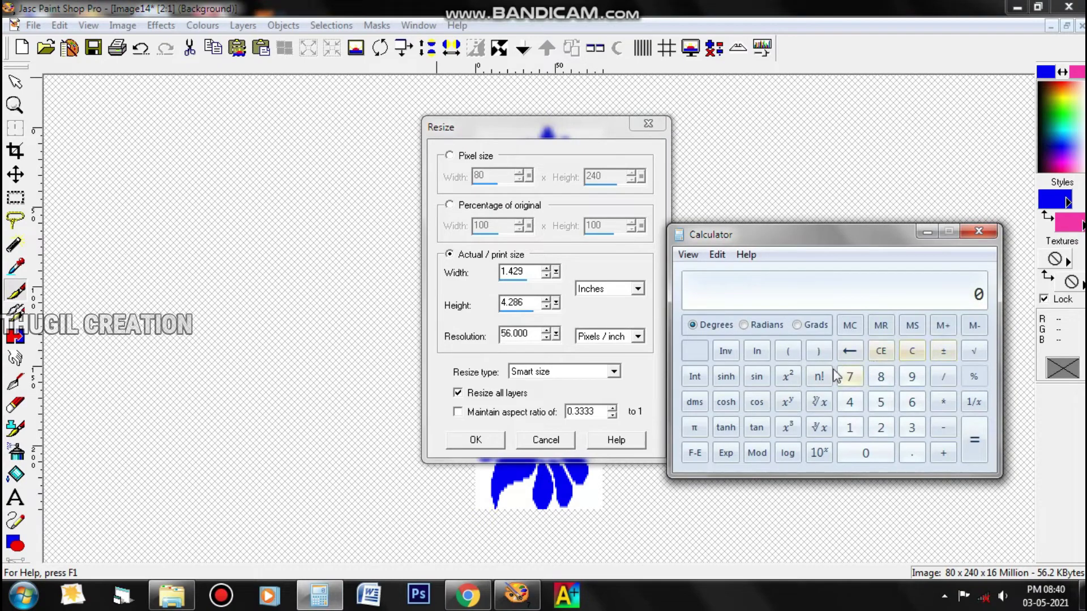
pyautogui.write('240')
pyautogui.click(943, 377)
pyautogui.write('5')
pyautogui.write('6')
pyautogui.press('Return')
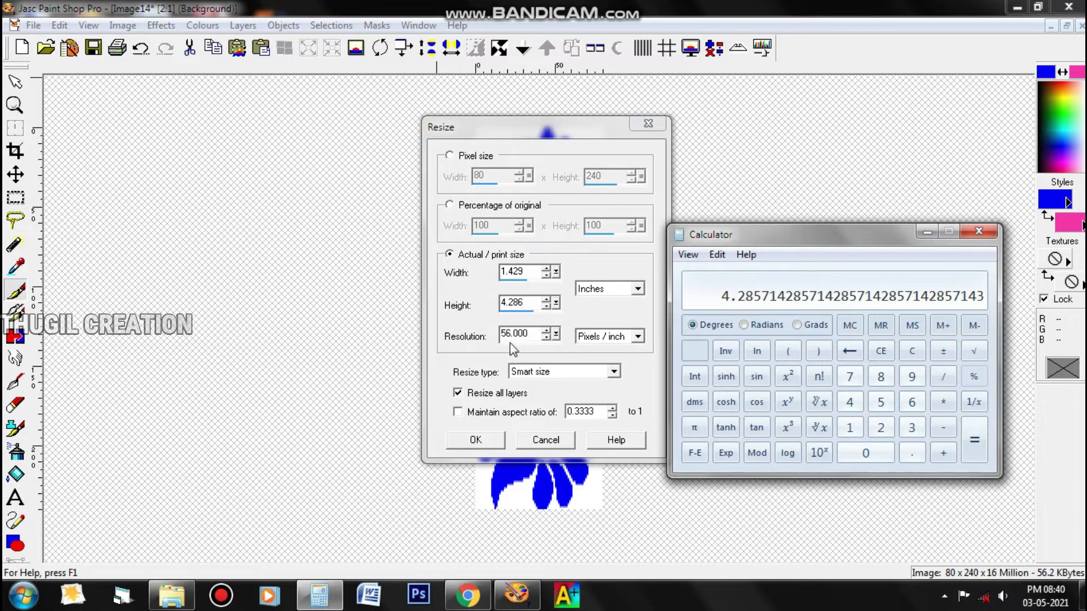
pyautogui.click(977, 232)
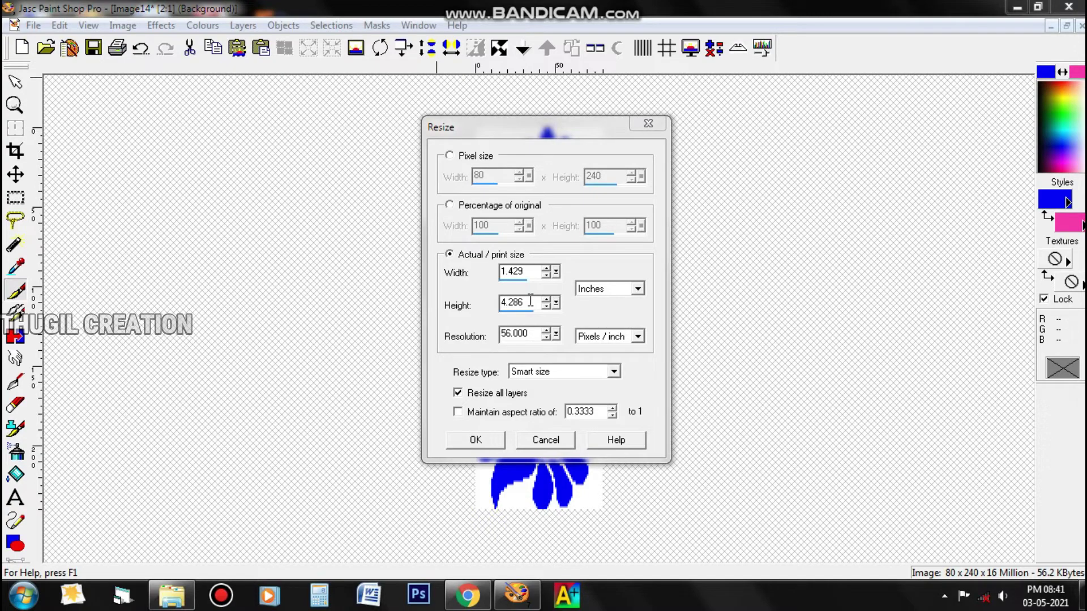
# Set the print height to 2.4 inches, resizing the blue motif to 80 x 134 pixels.
pyautogui.doubleClick(530, 300)
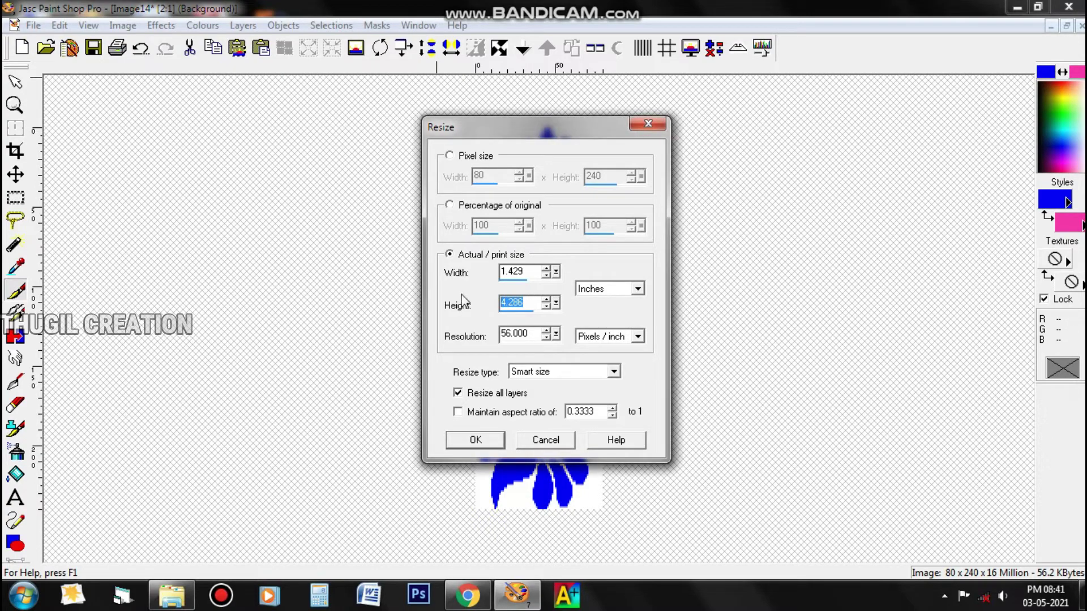
pyautogui.write('2.4')
pyautogui.click(485, 438)
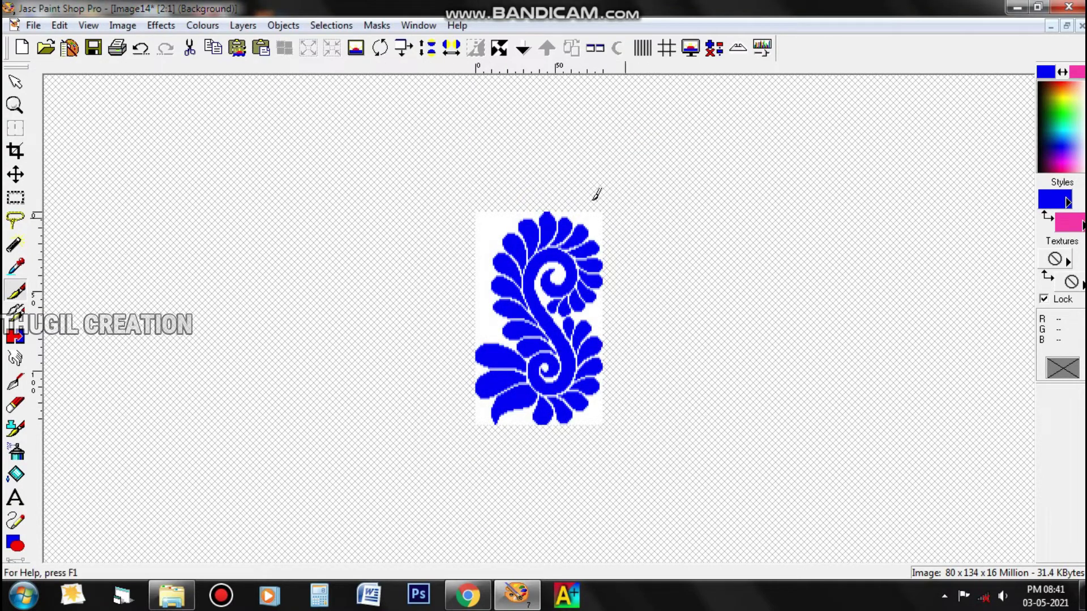
# Tile the windows to compare the pink motif beside the blue one, then maximize the blue motif.
pyautogui.click(590, 50)
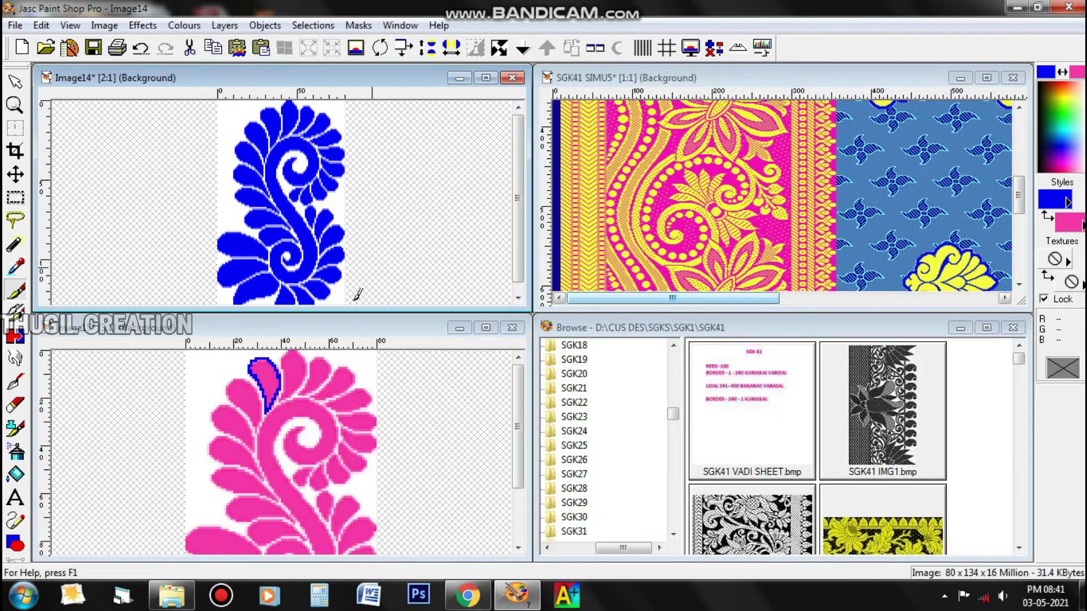
pyautogui.moveTo(345, 327); pyautogui.dragTo(795, 68)
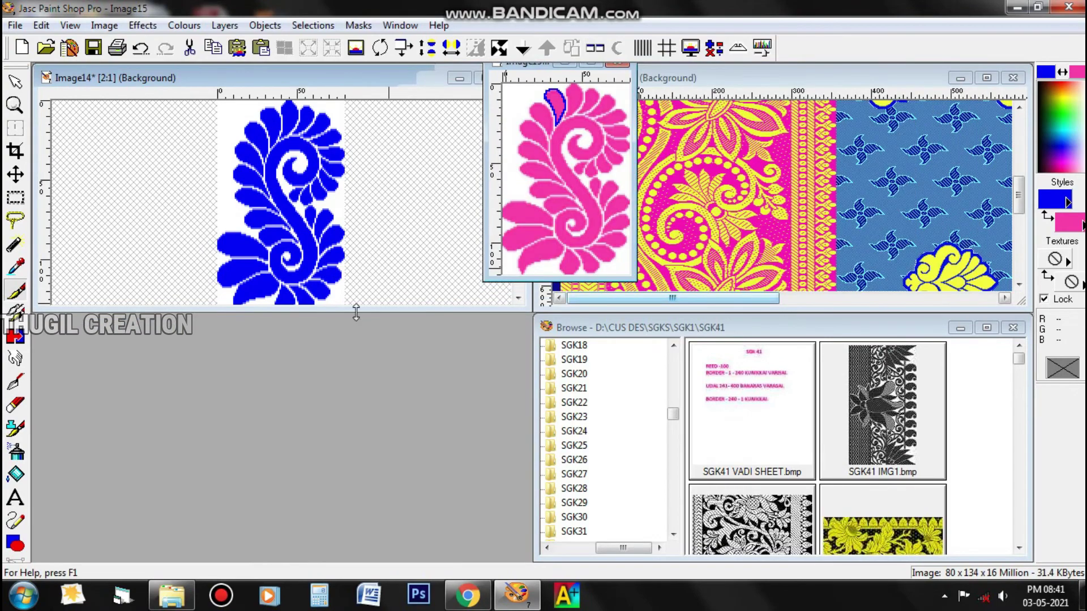
pyautogui.moveTo(370, 309); pyautogui.dragTo(373, 345)
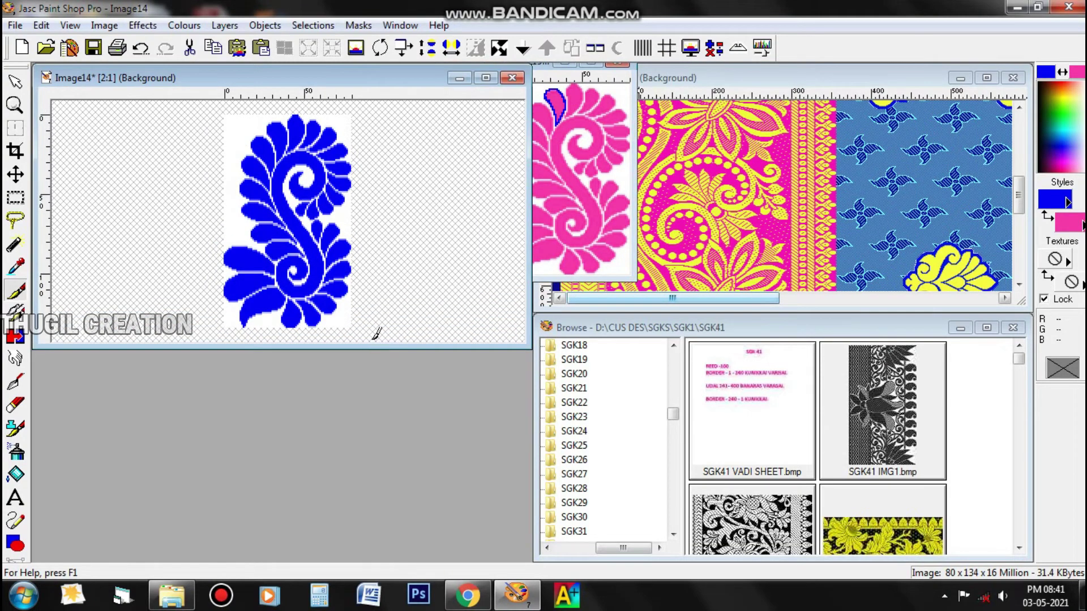
pyautogui.click(488, 79)
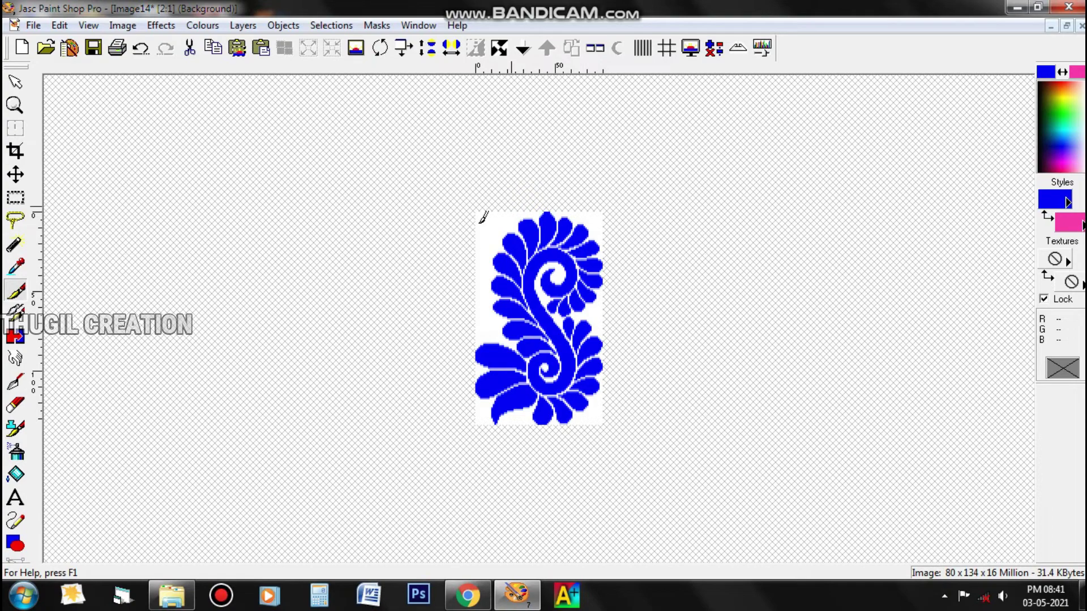
# Undo both resizes, going back through 80 x 240 to the original 80 x 120.
pyautogui.hotkey('ctrl', 'z')
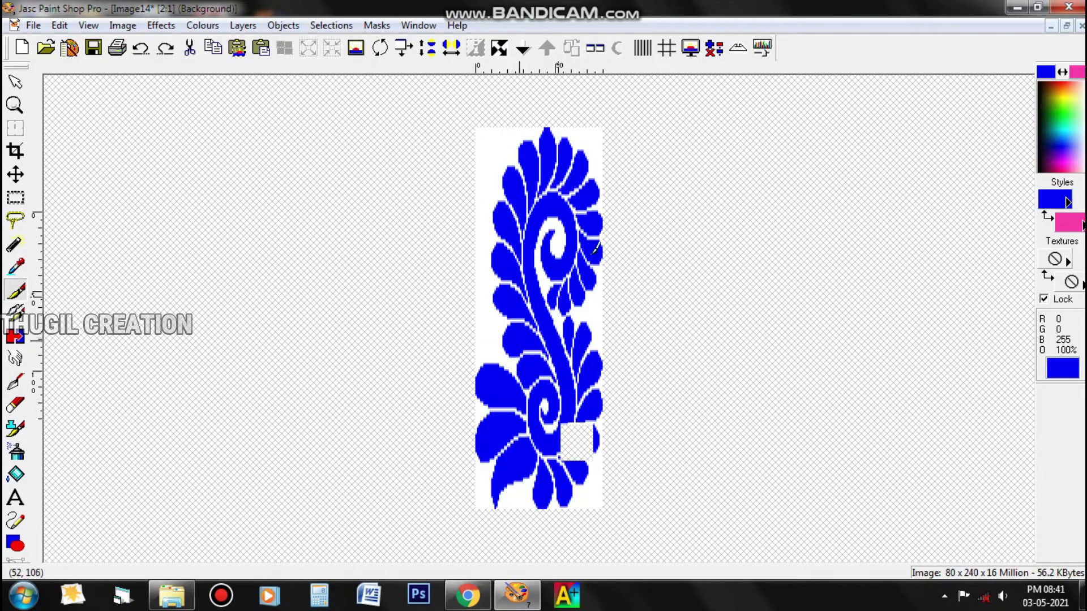
pyautogui.hotkey('ctrl', 'z')
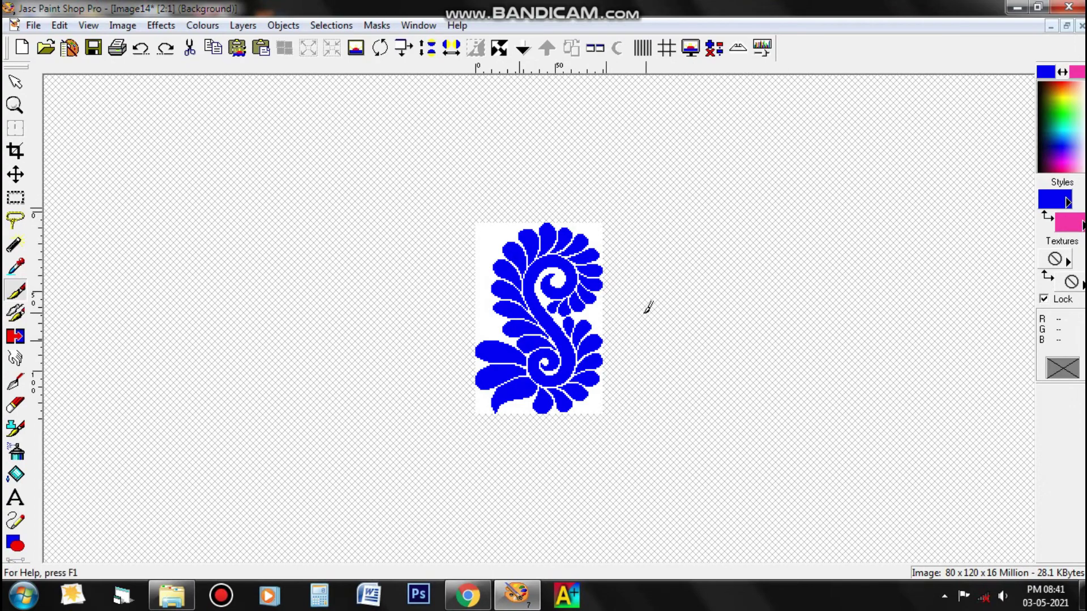
pyautogui.scroll(2, 558, 233)
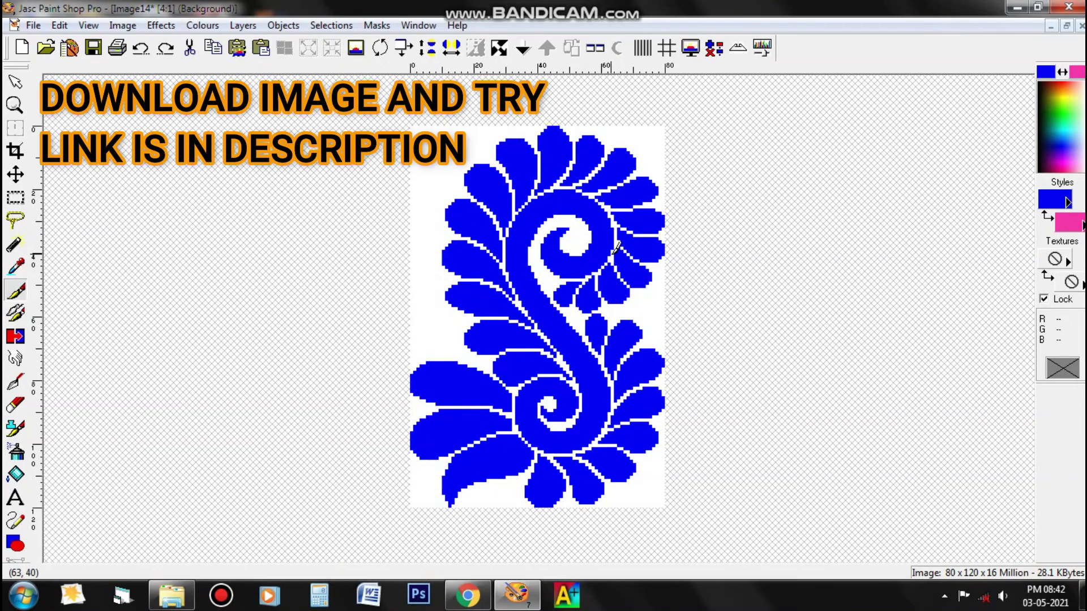